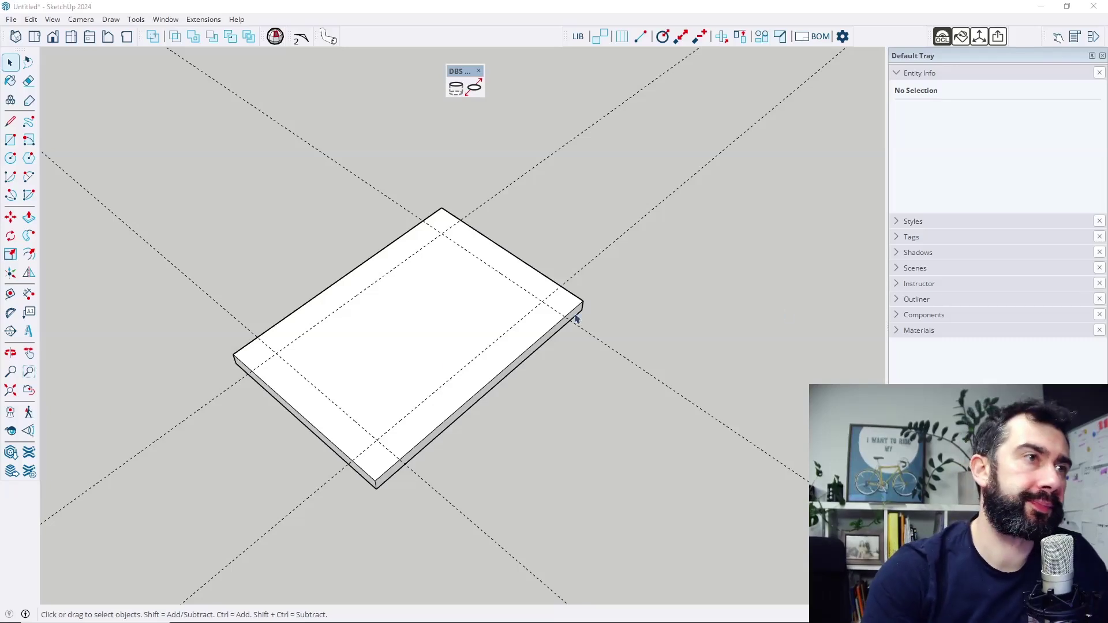
Step: Copy the rectangular board component and place the copy behind the original, clear of its guide lines
{"action": "scroll", "coordinate": [364, 357], "scroll_direction": "down", "scroll_amount": 2}
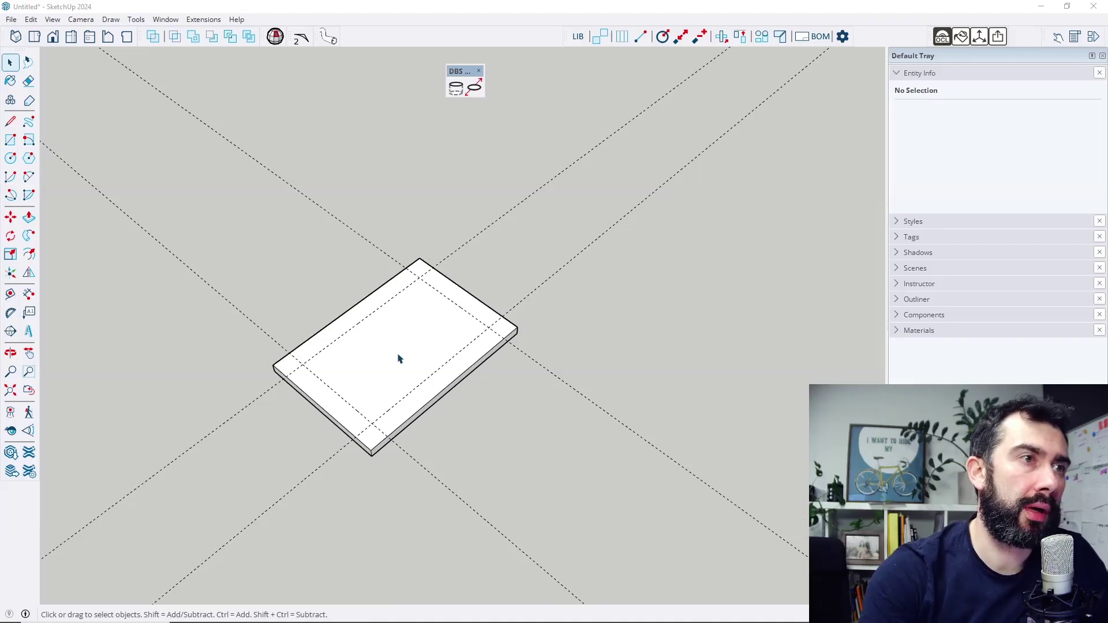
{"action": "middle_click_drag", "start_coordinate": [426, 420], "coordinate": [410, 334]}
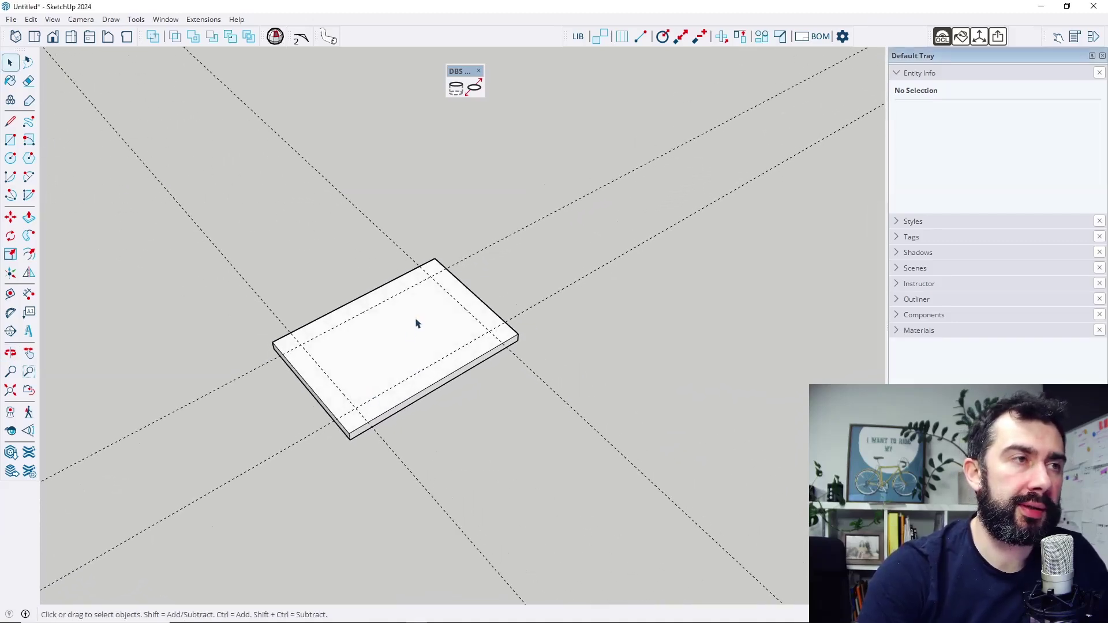
{"action": "left_click", "coordinate": [418, 322]}
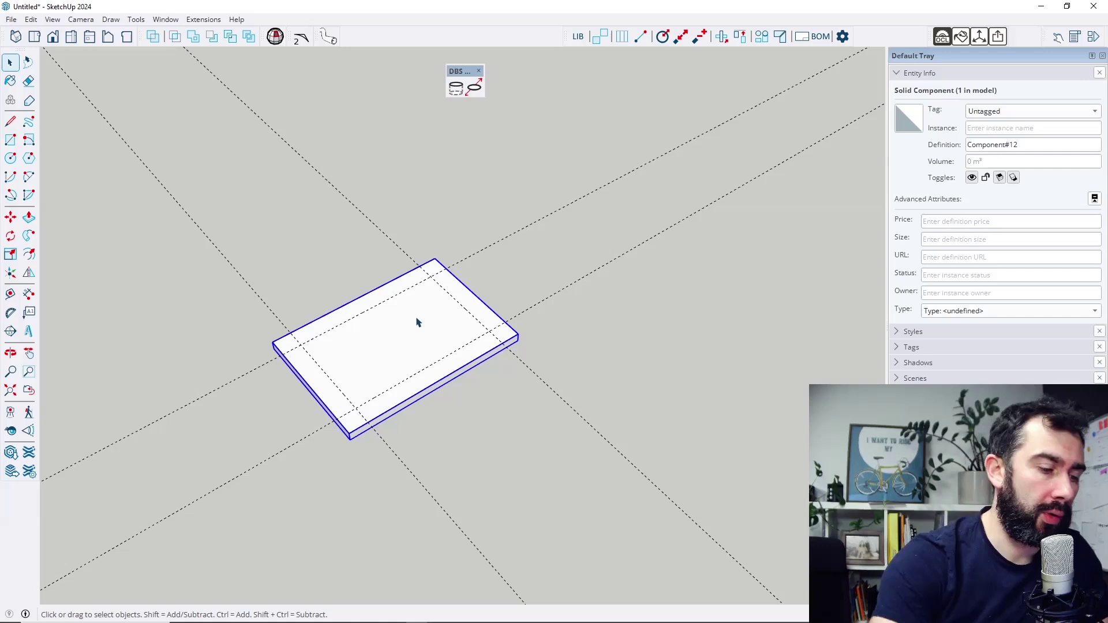
{"action": "key", "text": "m"}
{"action": "key", "text": "ctrl"}
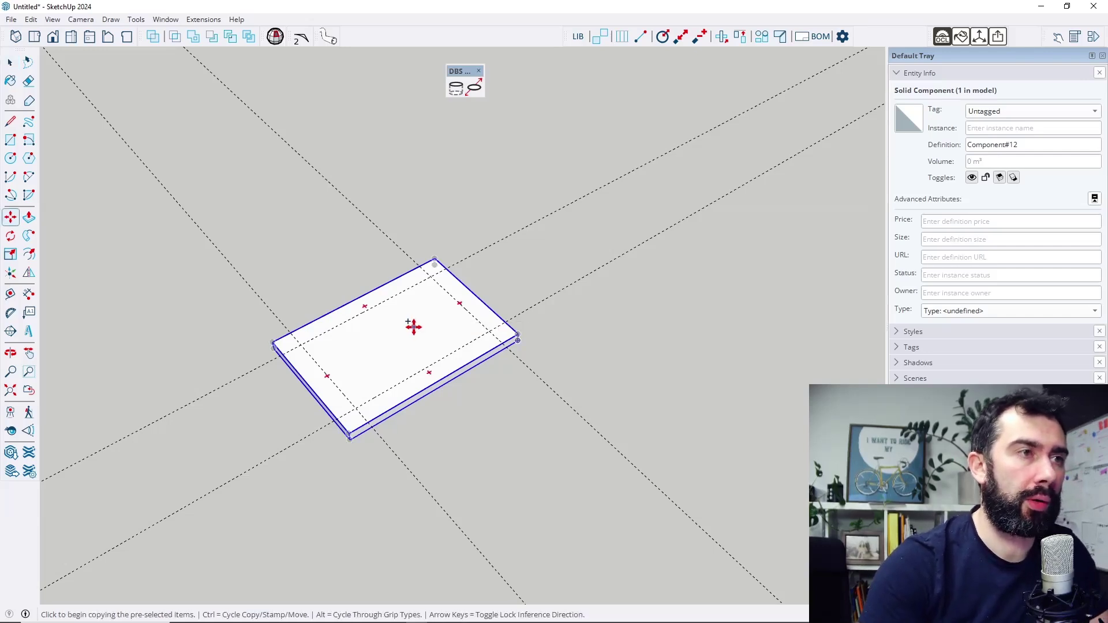
{"action": "left_click", "coordinate": [413, 327]}
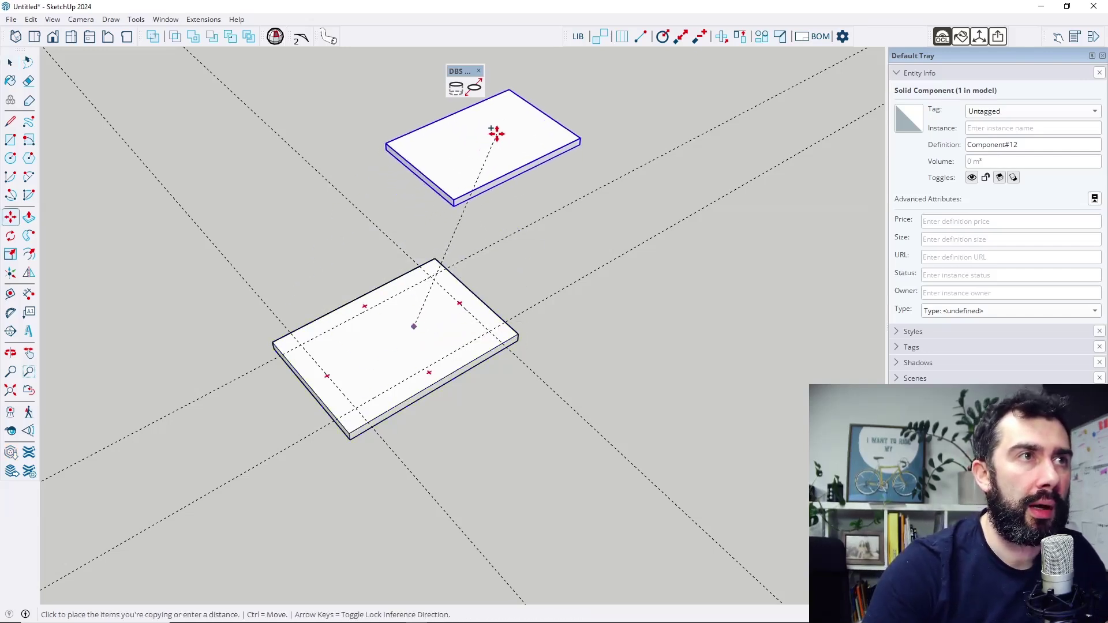
{"action": "left_click", "coordinate": [496, 134]}
{"action": "key", "text": "space"}
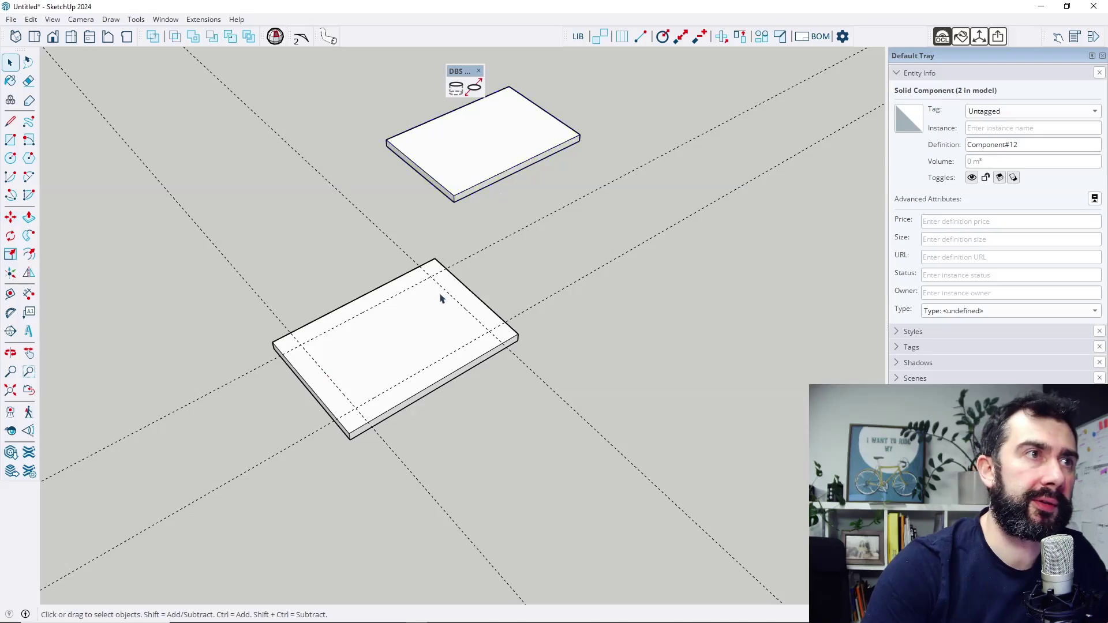
{"action": "left_click", "coordinate": [470, 251]}
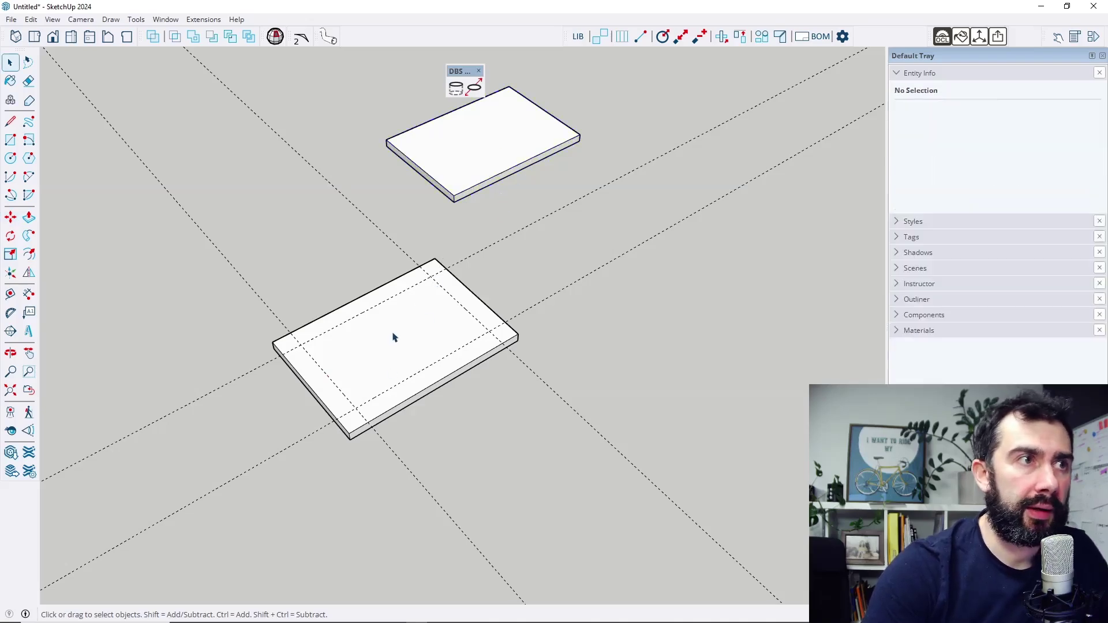
Step: Use Hole Maker with 20 mm diameter, 30 mm tool depth and 30 segments to cut holes at the board's four guide intersections
{"action": "scroll", "coordinate": [474, 208], "scroll_direction": "up", "scroll_amount": 1}
{"action": "scroll", "coordinate": [398, 174], "scroll_direction": "down", "scroll_amount": 1}
{"action": "scroll", "coordinate": [470, 136], "scroll_direction": "up", "scroll_amount": 3}
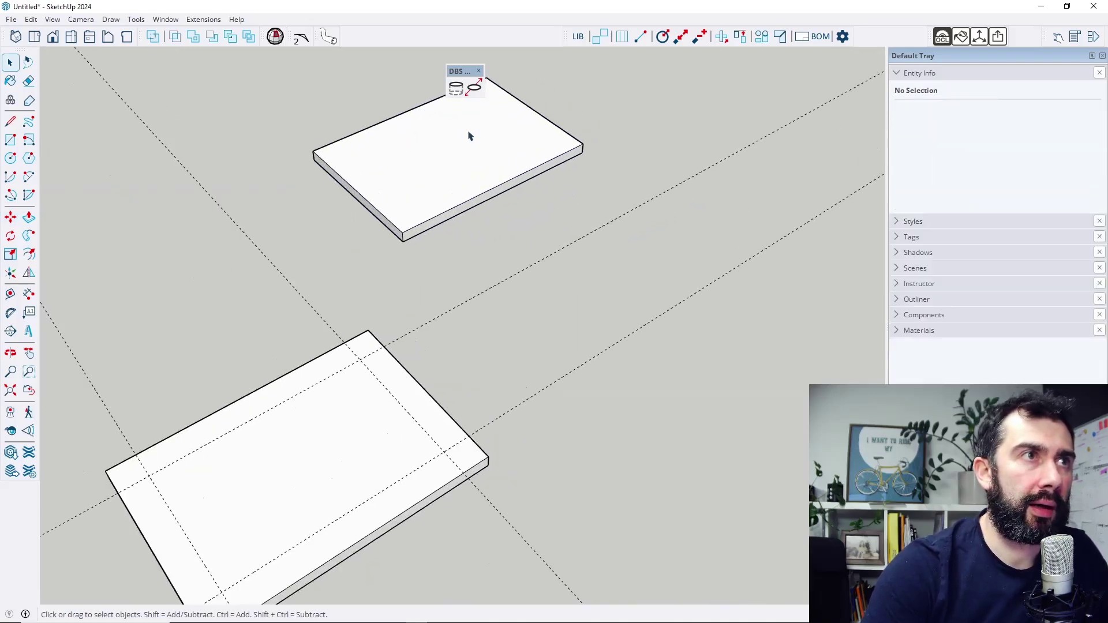
{"action": "scroll", "coordinate": [451, 111], "scroll_direction": "down", "scroll_amount": 2}
{"action": "left_click", "coordinate": [456, 88]}
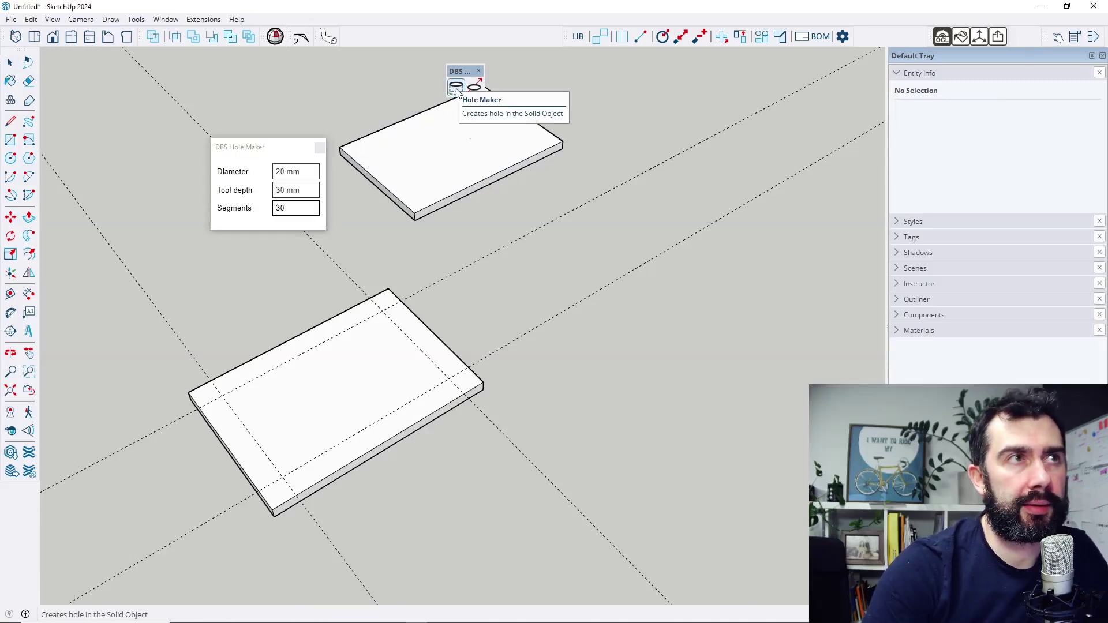
{"action": "left_click", "coordinate": [258, 149]}
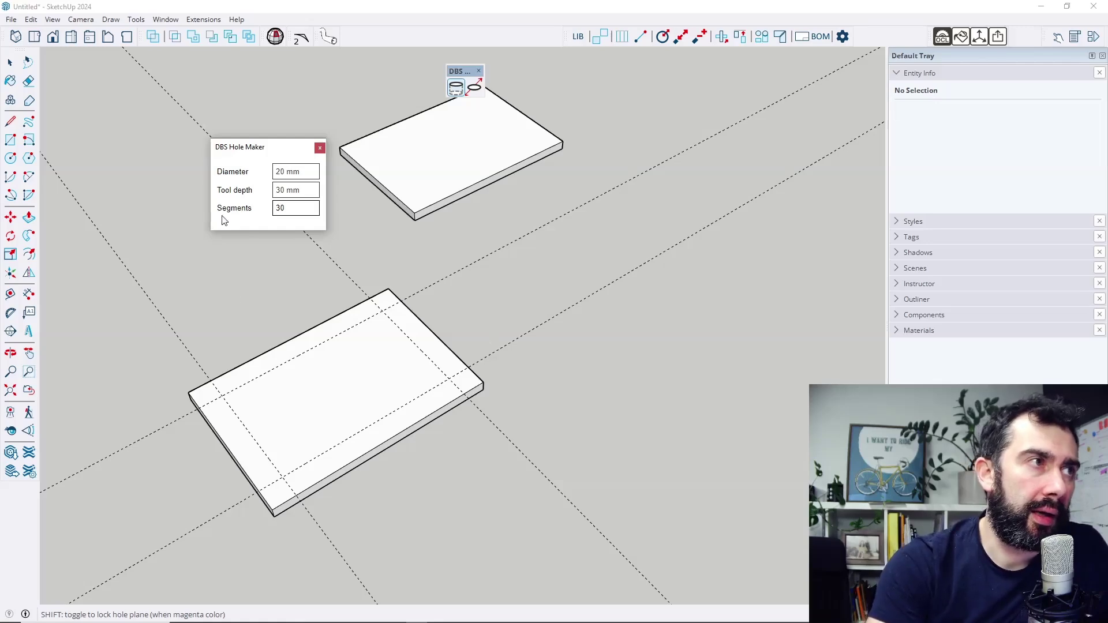
{"action": "scroll", "coordinate": [222, 395], "scroll_direction": "up", "scroll_amount": 3}
{"action": "scroll", "coordinate": [233, 361], "scroll_direction": "down", "scroll_amount": 2}
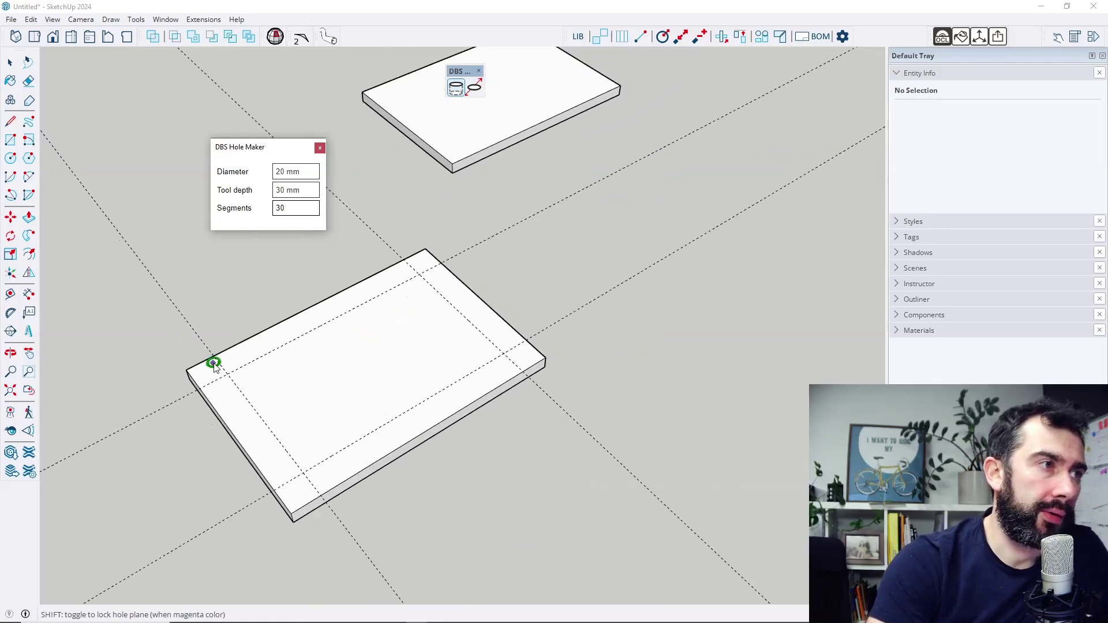
{"action": "left_click", "coordinate": [228, 375]}
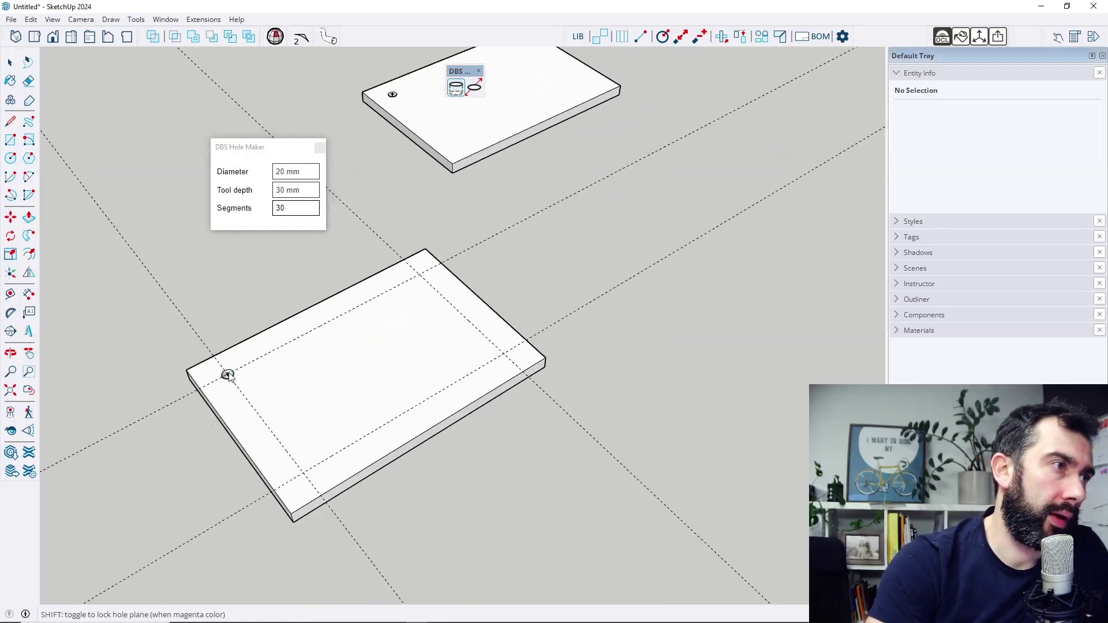
{"action": "left_click", "coordinate": [302, 473]}
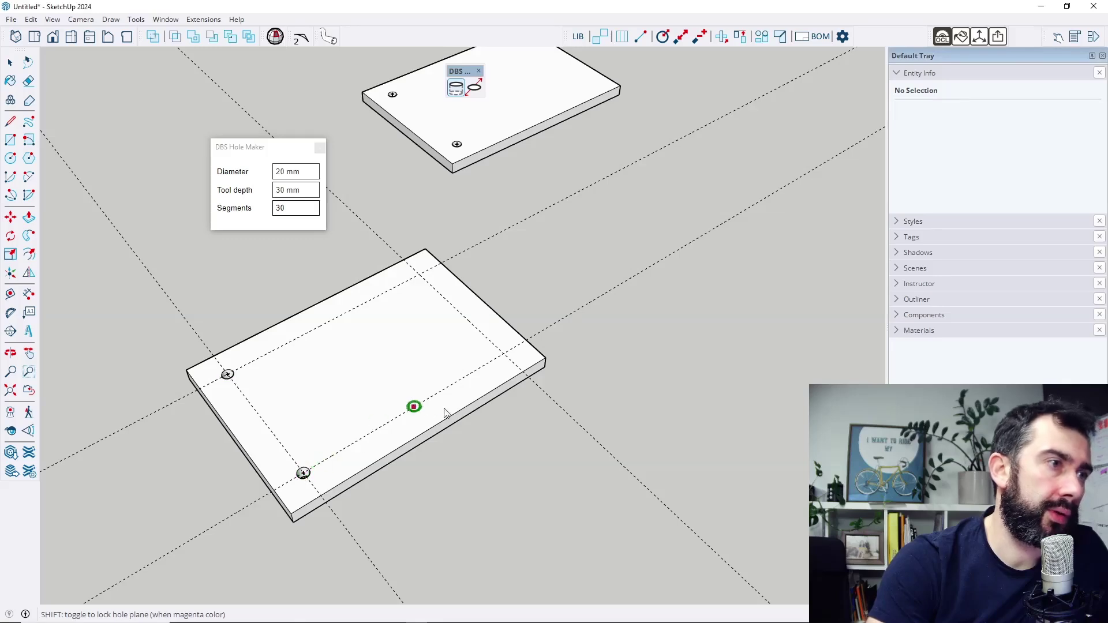
{"action": "left_click", "coordinate": [503, 354]}
{"action": "left_click", "coordinate": [419, 275]}
{"action": "mouse_move", "coordinate": [421, 366]}
{"action": "middle_mouse_down"}
{"action": "mouse_move", "coordinate": [373, 388]}
{"action": "mouse_move", "coordinate": [471, 178]}
{"action": "middle_mouse_up"}
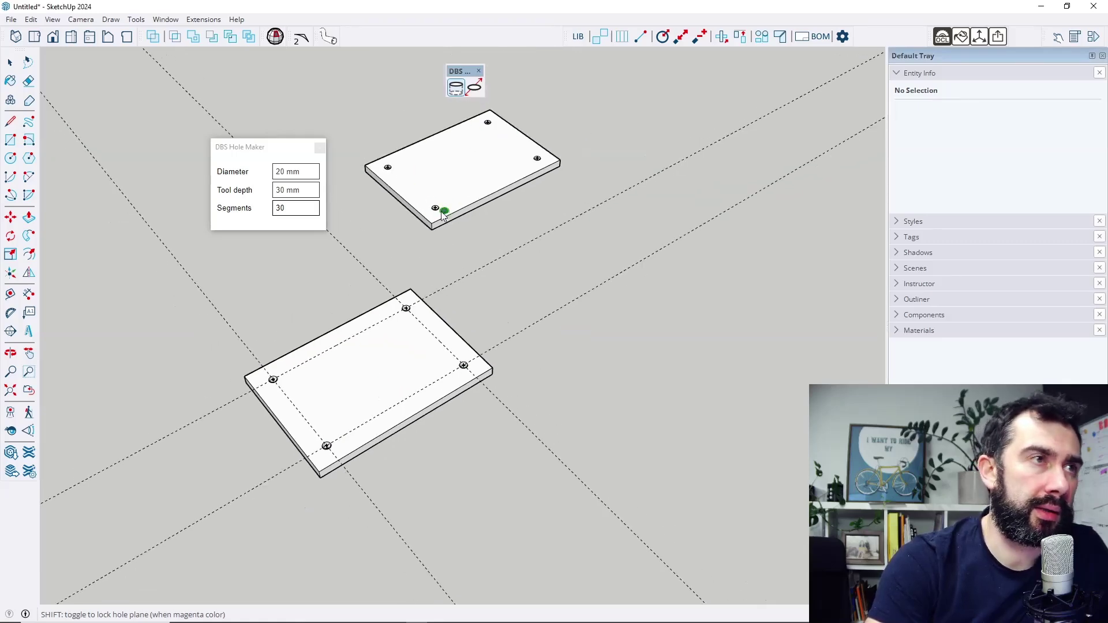
{"action": "scroll", "coordinate": [286, 472], "scroll_direction": "up", "scroll_amount": 3}
{"action": "key", "text": "space"}
Step: Erase the construction guides crossing the front board
{"action": "scroll", "coordinate": [226, 410], "scroll_direction": "down", "scroll_amount": 2}
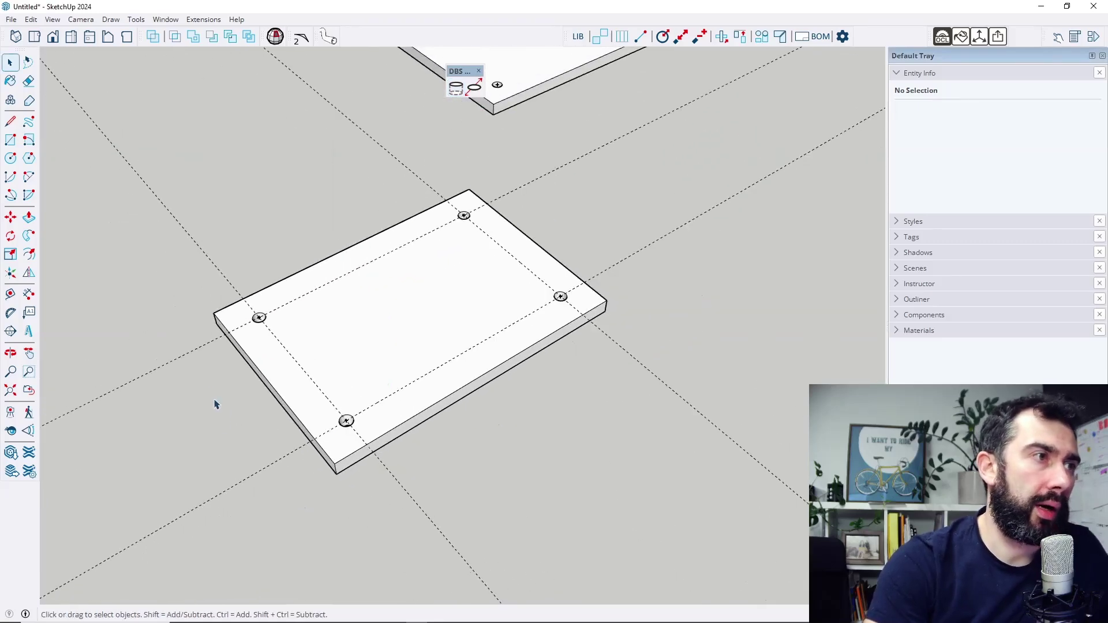
{"action": "key", "text": "e"}
{"action": "mouse_move", "coordinate": [208, 381]}
{"action": "left_mouse_down"}
{"action": "mouse_move", "coordinate": [163, 362]}
{"action": "mouse_move", "coordinate": [223, 208]}
{"action": "mouse_move", "coordinate": [357, 151]}
{"action": "mouse_move", "coordinate": [490, 175]}
{"action": "left_mouse_up"}
{"action": "left_click_drag", "start_coordinate": [719, 278], "coordinate": [651, 203]}
Step: Examine the holes cut near the corners of the front board up close
{"action": "scroll", "coordinate": [487, 299], "scroll_direction": "up", "scroll_amount": 3}
{"action": "mouse_move", "coordinate": [511, 216]}
{"action": "middle_mouse_down"}
{"action": "mouse_move", "coordinate": [401, 431]}
{"action": "mouse_move", "coordinate": [440, 392]}
{"action": "mouse_move", "coordinate": [321, 408]}
{"action": "mouse_move", "coordinate": [324, 468]}
{"action": "mouse_move", "coordinate": [460, 376]}
{"action": "mouse_move", "coordinate": [410, 266]}
{"action": "middle_mouse_up"}
{"action": "scroll", "coordinate": [106, 255], "scroll_direction": "up", "scroll_amount": 5}
{"action": "middle_click_drag", "start_coordinate": [230, 275], "coordinate": [567, 136]}
{"action": "scroll", "coordinate": [346, 541], "scroll_direction": "up", "scroll_amount": 4}
{"action": "mouse_move", "coordinate": [403, 448]}
{"action": "middle_mouse_down"}
{"action": "mouse_move", "coordinate": [562, 512]}
{"action": "mouse_move", "coordinate": [639, 478]}
{"action": "mouse_move", "coordinate": [500, 497]}
{"action": "mouse_move", "coordinate": [445, 527]}
{"action": "mouse_move", "coordinate": [391, 428]}
{"action": "middle_mouse_up"}
{"action": "key", "text": "e"}
{"action": "scroll", "coordinate": [314, 378], "scroll_direction": "down", "scroll_amount": 3}
{"action": "mouse_move", "coordinate": [314, 379]}
{"action": "middle_mouse_down"}
{"action": "mouse_move", "coordinate": [527, 512]}
{"action": "mouse_move", "coordinate": [496, 396]}
{"action": "mouse_move", "coordinate": [621, 421]}
{"action": "mouse_move", "coordinate": [468, 359]}
{"action": "mouse_move", "coordinate": [390, 359]}
{"action": "mouse_move", "coordinate": [421, 408]}
{"action": "mouse_move", "coordinate": [473, 396]}
{"action": "middle_mouse_up"}
{"action": "scroll", "coordinate": [210, 376], "scroll_direction": "down", "scroll_amount": 5}
{"action": "key", "text": "space"}
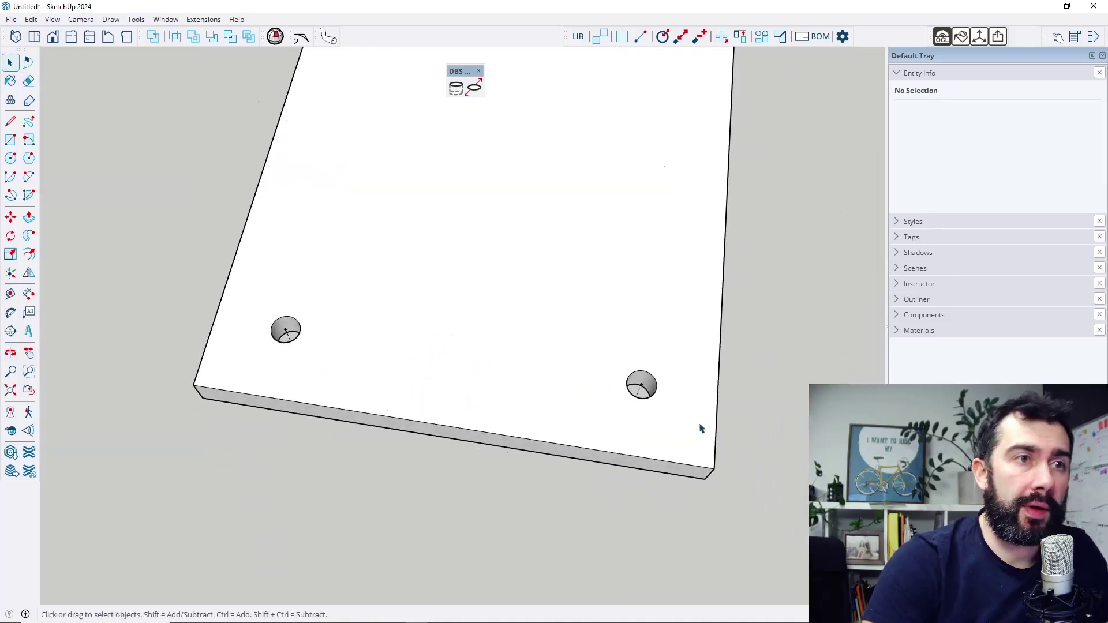
Step: Set the radius of one corner hole's upper circle to 20 mm on the front board
{"action": "scroll", "coordinate": [624, 400], "scroll_direction": "up", "scroll_amount": 5}
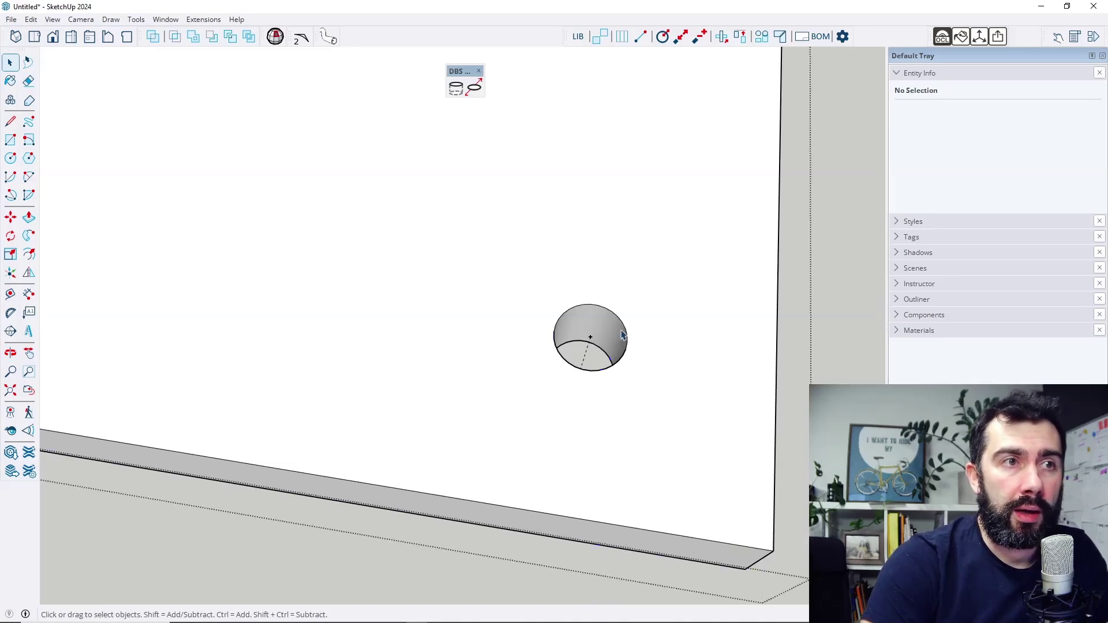
{"action": "left_click", "coordinate": [624, 328]}
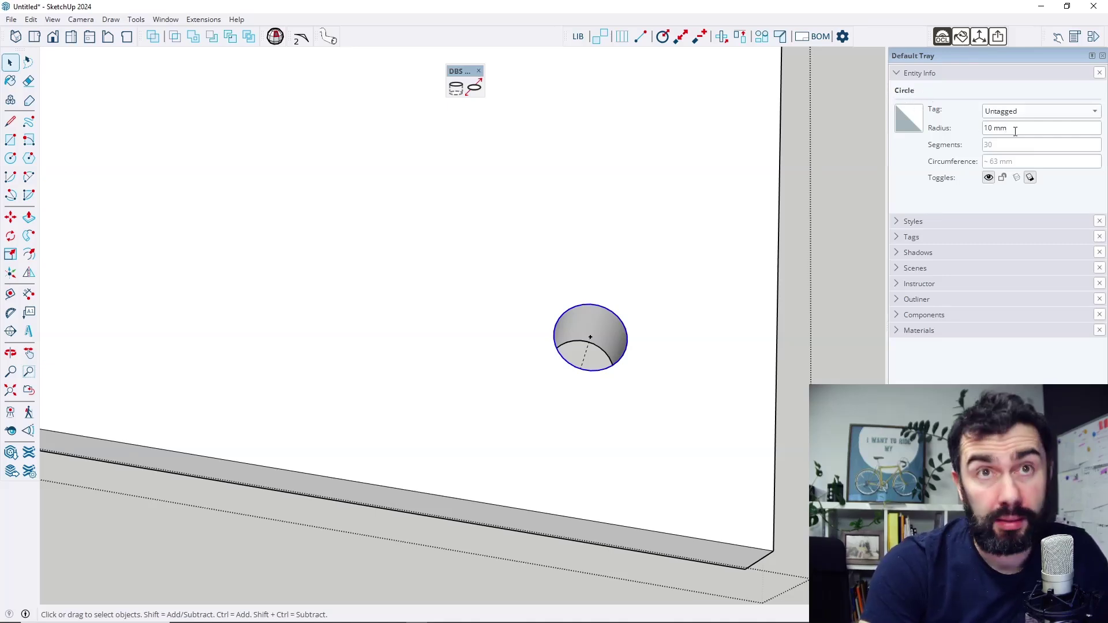
{"action": "left_click", "coordinate": [979, 128]}
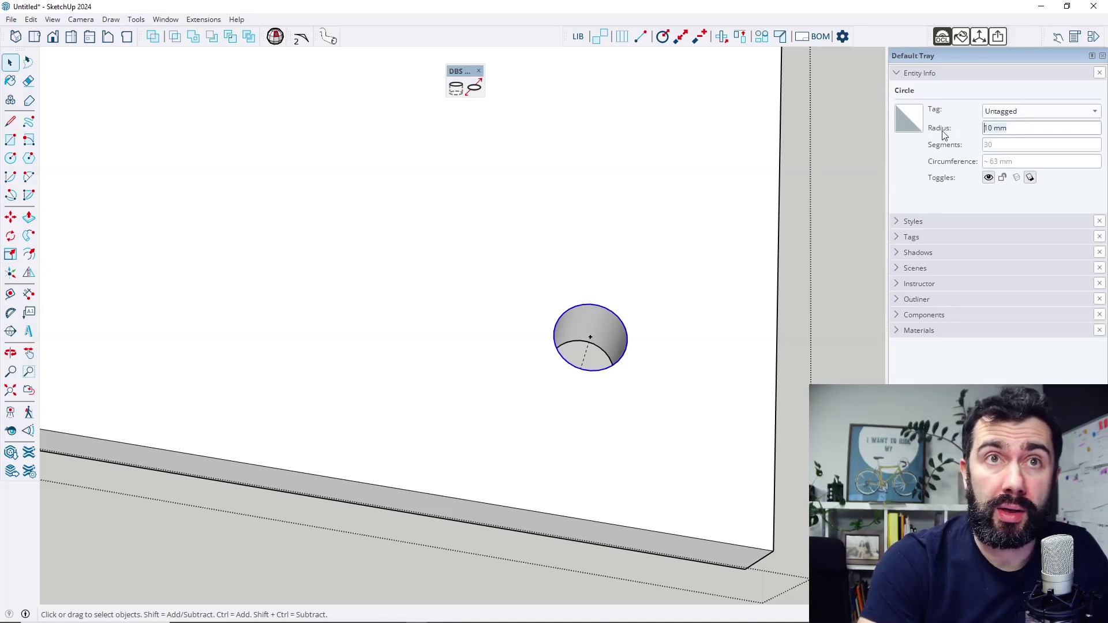
{"action": "left_click", "coordinate": [606, 355]}
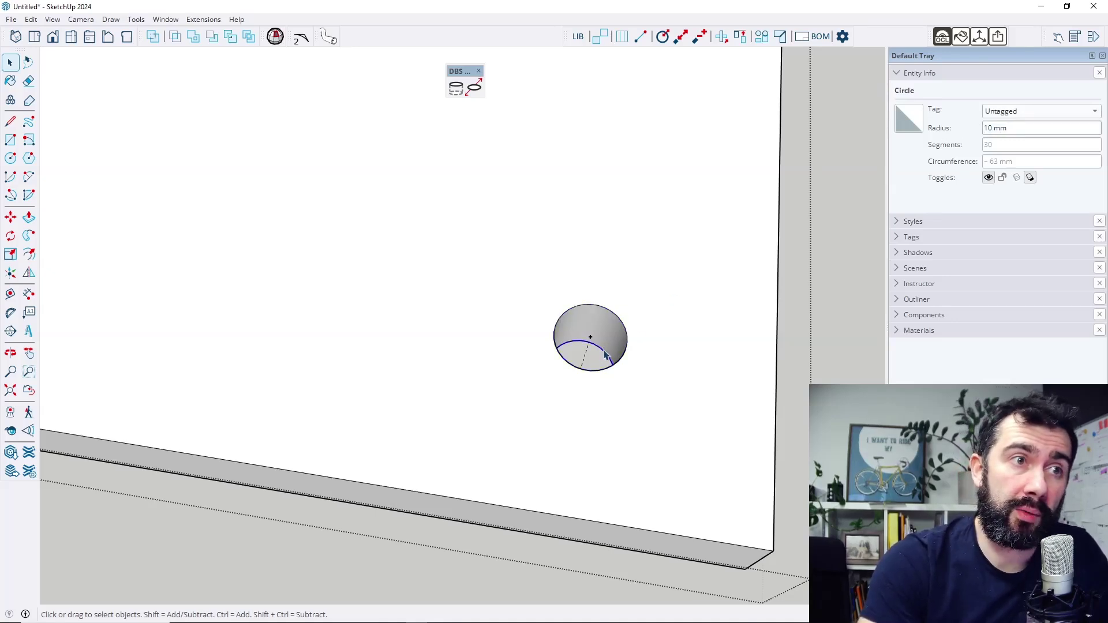
{"action": "left_click", "coordinate": [625, 327]}
{"action": "left_click", "coordinate": [986, 128]}
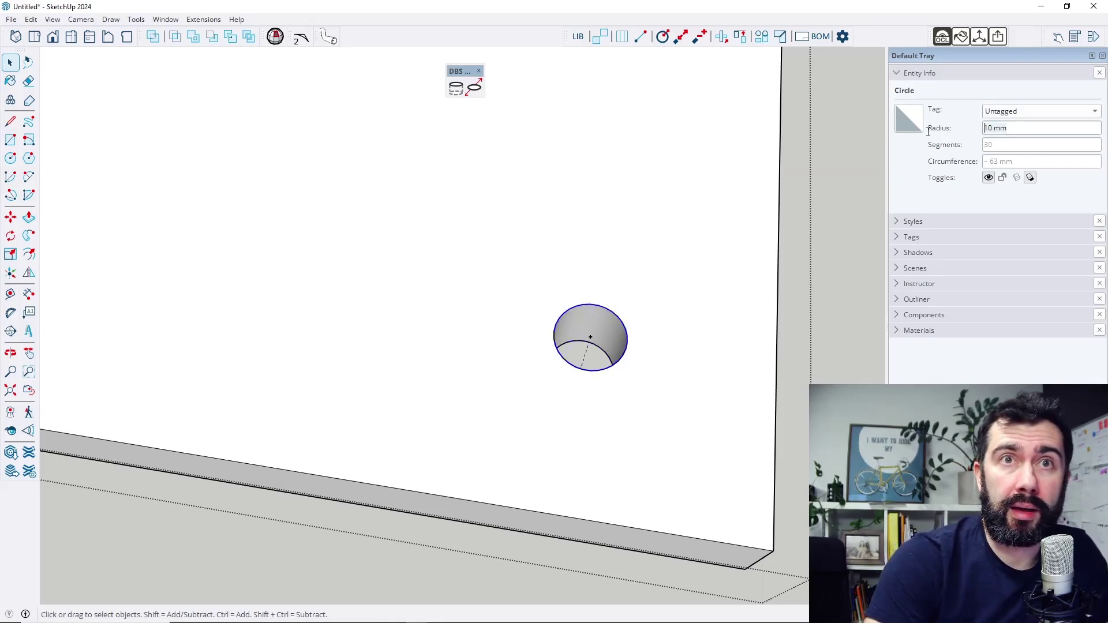
{"action": "key", "text": "ctrl+a"}
{"action": "type", "text": "20"}
{"action": "key", "text": "Return"}
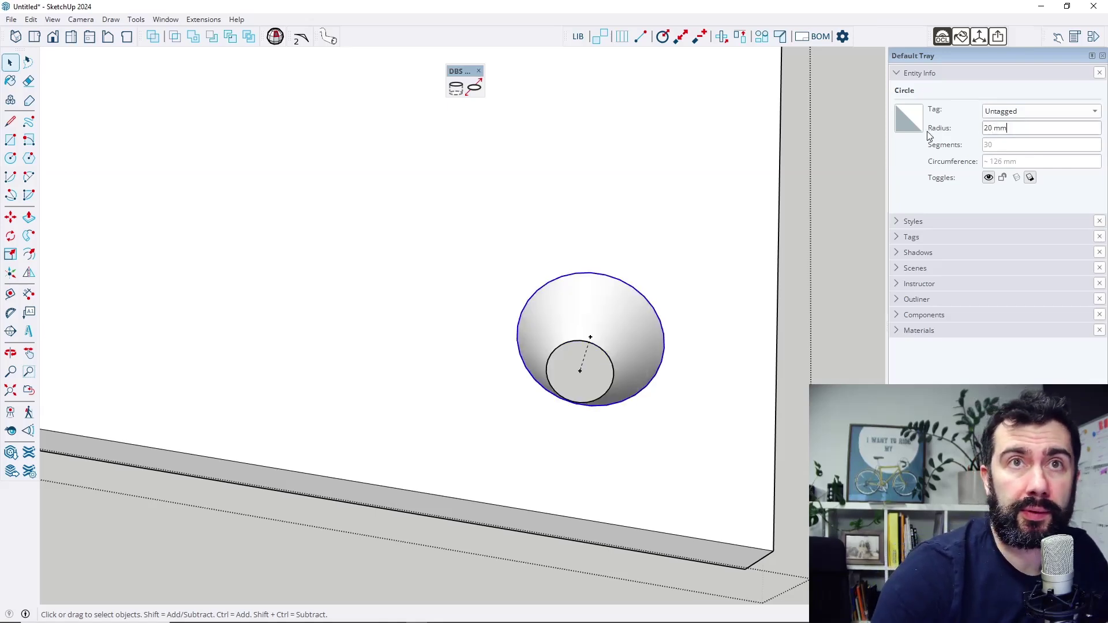
Step: Set the radius of the same corner hole's lower circle to 5 mm to taper the hole
{"action": "left_click", "coordinate": [611, 362]}
{"action": "left_click", "coordinate": [1012, 128]}
{"action": "key", "text": "ctrl+a"}
{"action": "type", "text": "5"}
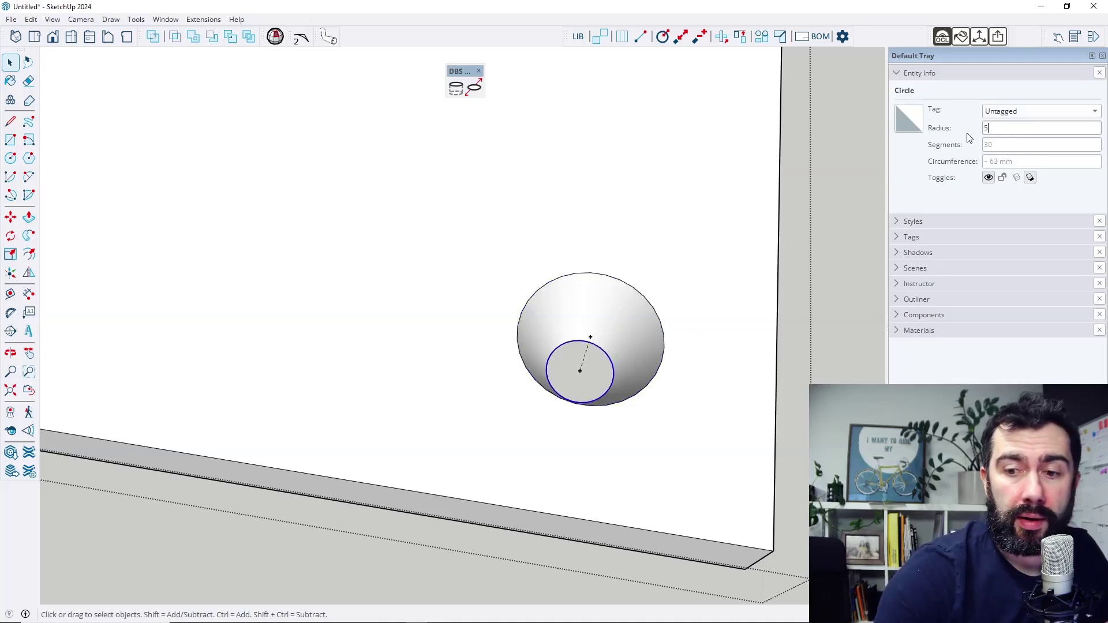
{"action": "key", "text": "Return"}
{"action": "scroll", "coordinate": [795, 322], "scroll_direction": "down", "scroll_amount": 6}
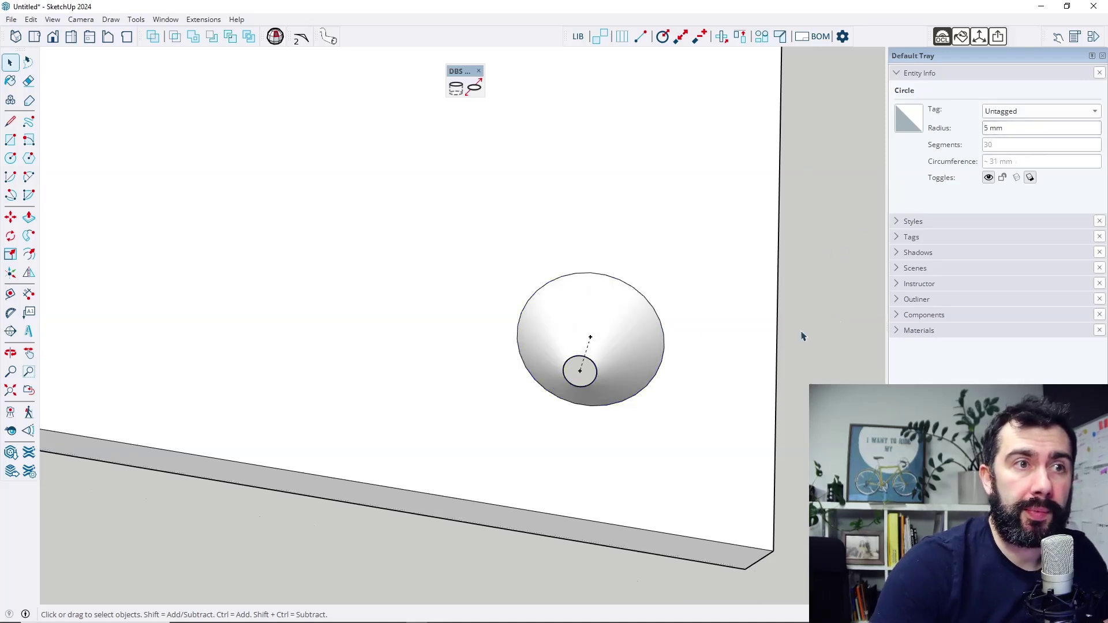
{"action": "left_click", "coordinate": [725, 426]}
{"action": "middle_click_drag", "start_coordinate": [725, 426], "coordinate": [402, 440]}
{"action": "scroll", "coordinate": [564, 247], "scroll_direction": "up", "scroll_amount": 3}
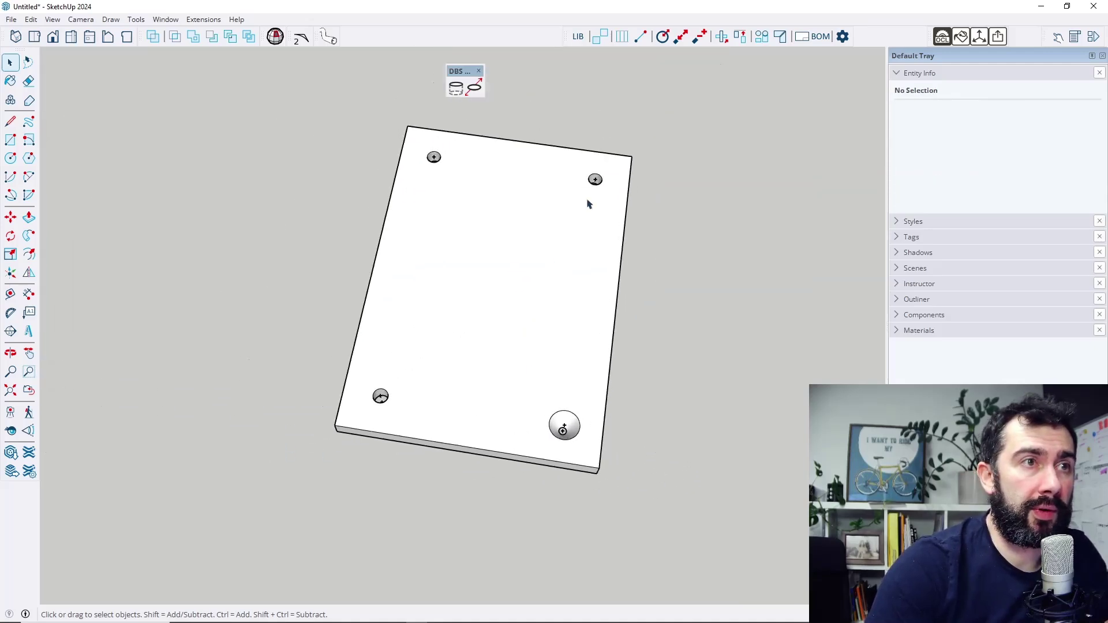
{"action": "mouse_move", "coordinate": [429, 475]}
{"action": "middle_mouse_down"}
{"action": "mouse_move", "coordinate": [473, 462]}
{"action": "mouse_move", "coordinate": [441, 475]}
{"action": "middle_mouse_up"}
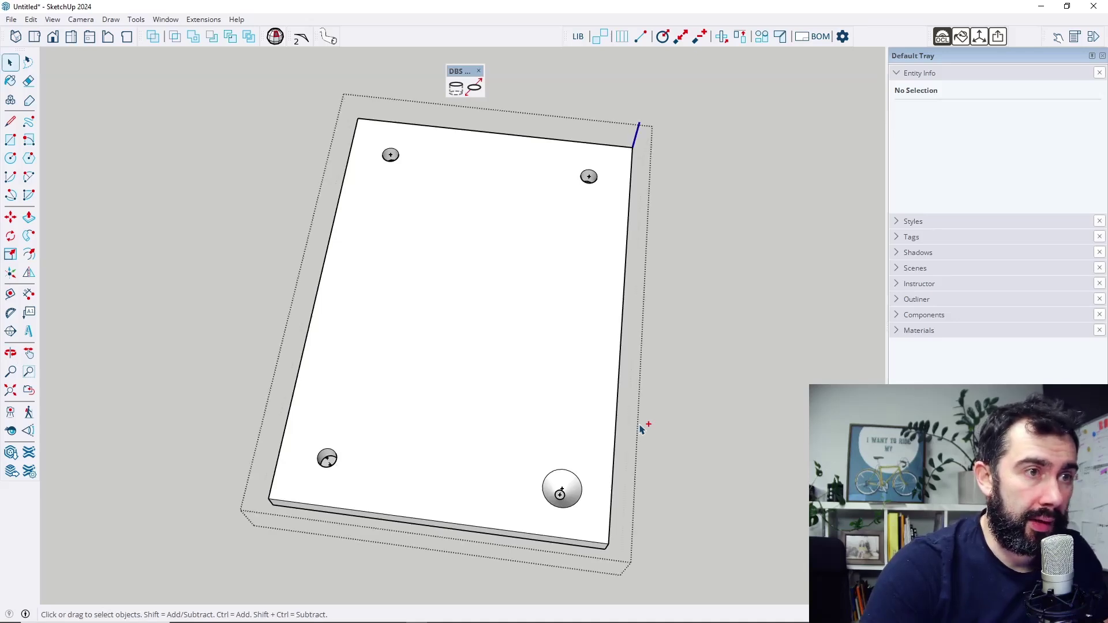
Step: Select all geometry inside the front board component and change the diameter of all its circles to 30 mm
{"action": "middle_click_drag", "start_coordinate": [618, 448], "coordinate": [454, 374]}
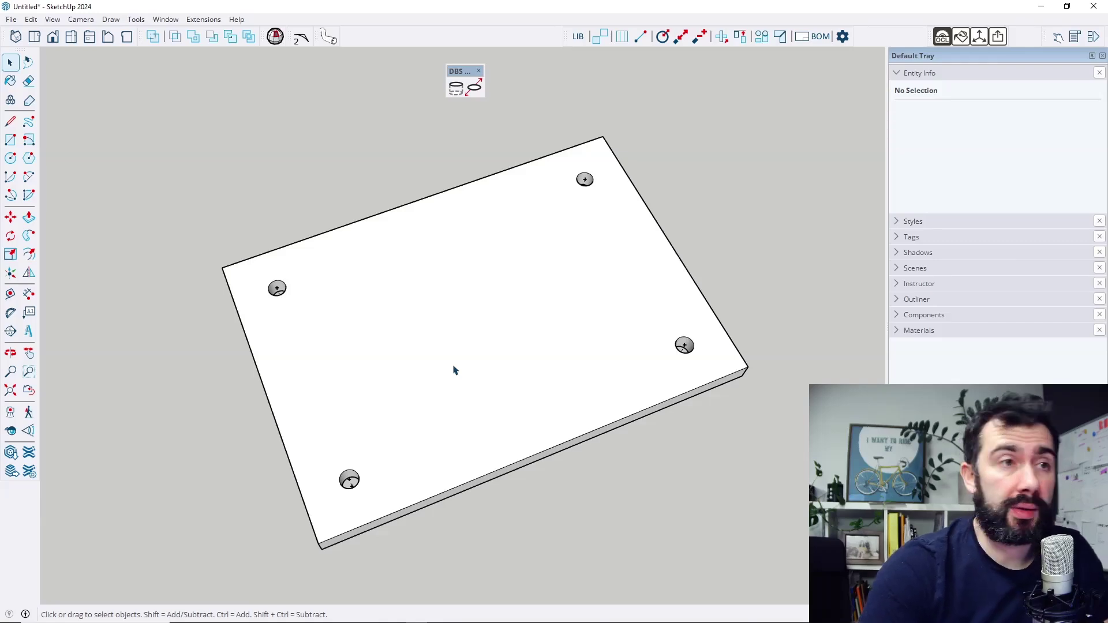
{"action": "triple_click", "coordinate": [528, 332]}
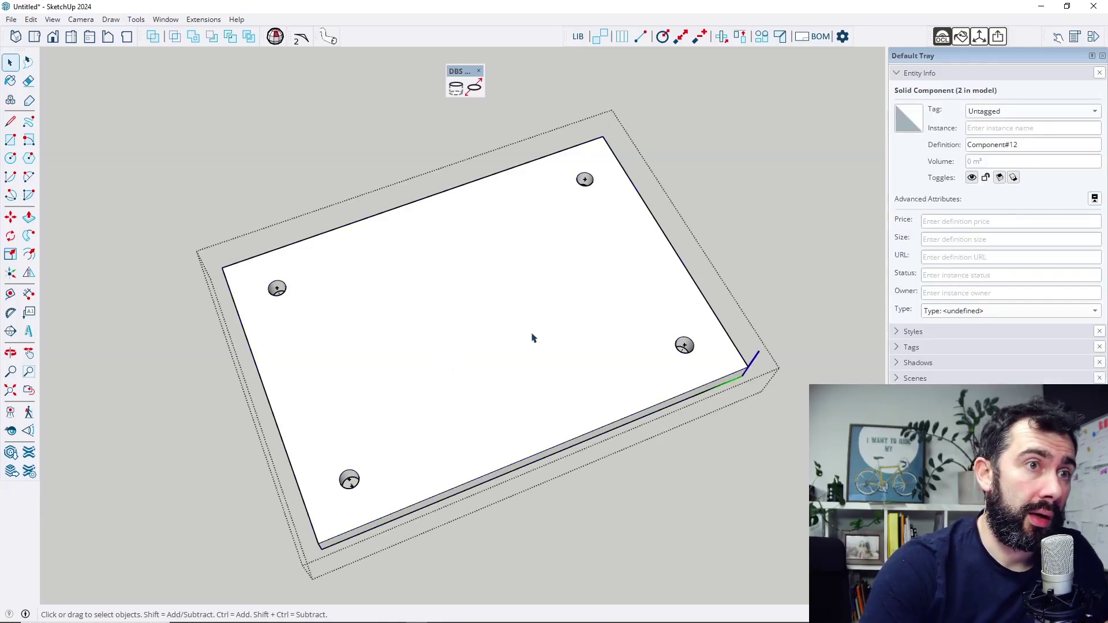
{"action": "middle_click_drag", "start_coordinate": [491, 336], "coordinate": [428, 320]}
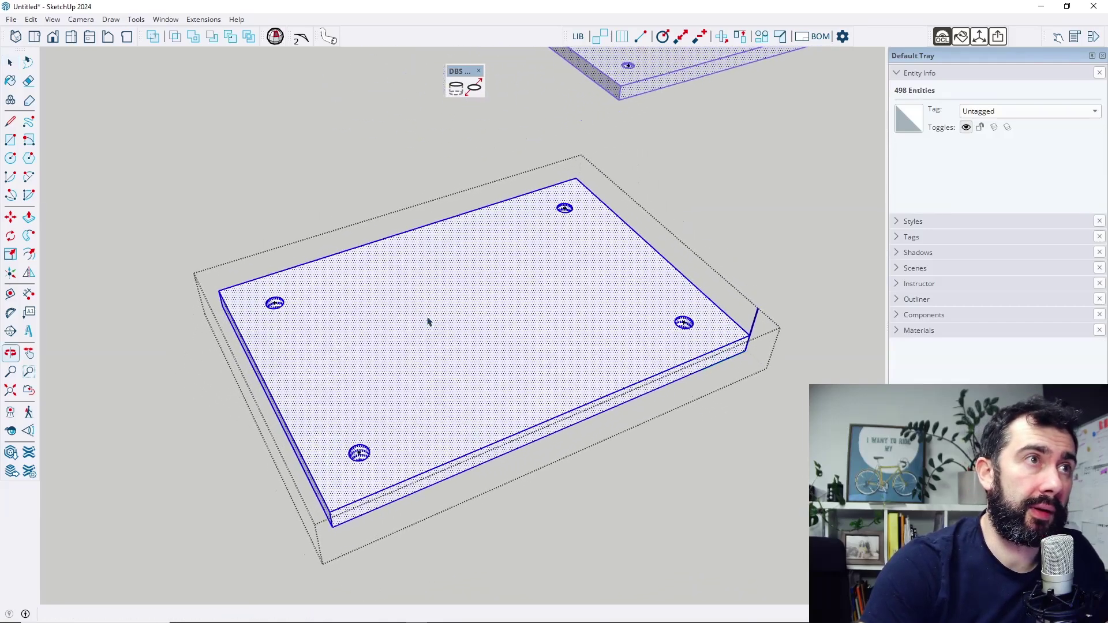
{"action": "left_click", "coordinate": [473, 89]}
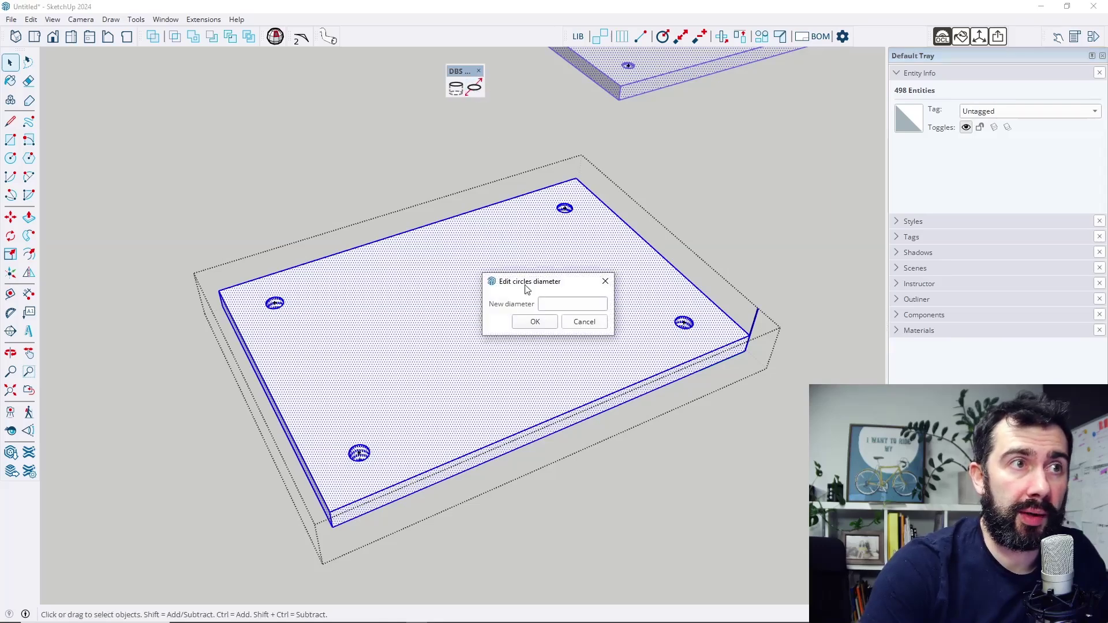
{"action": "left_click_drag", "start_coordinate": [546, 288], "coordinate": [466, 258]}
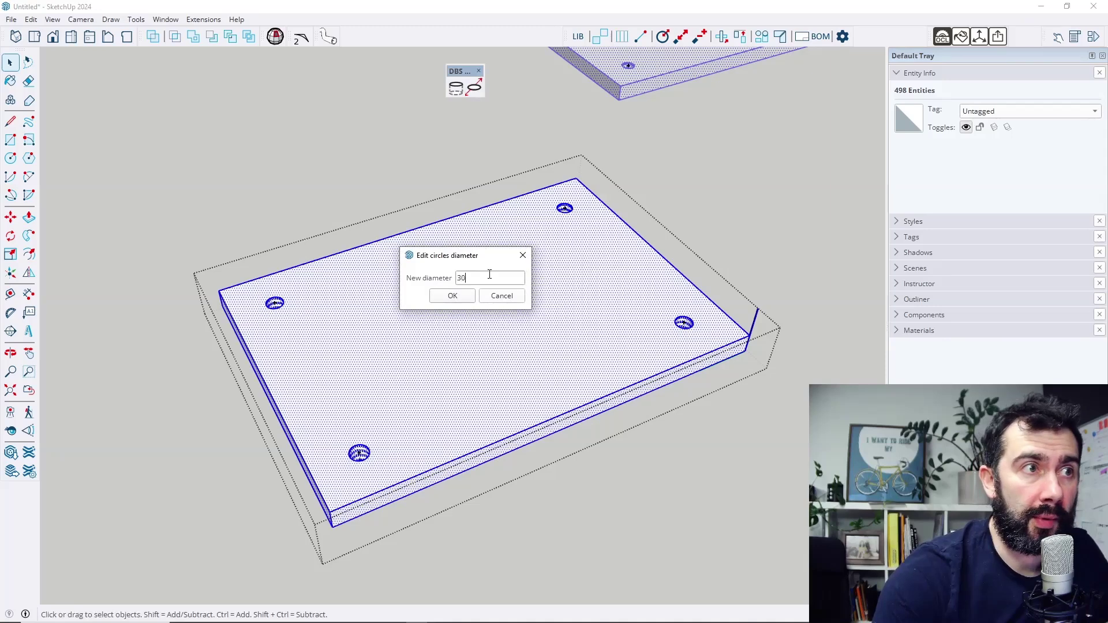
{"action": "type", "text": "30"}
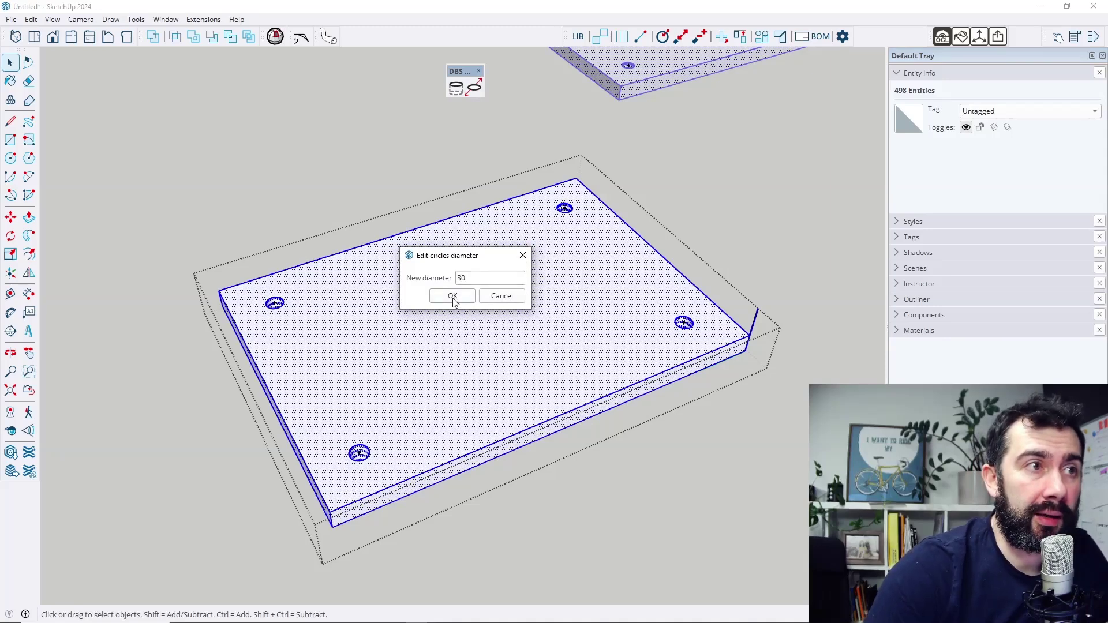
{"action": "left_click", "coordinate": [454, 298]}
{"action": "left_click", "coordinate": [693, 455]}
Step: Select all geometry inside the front board component and change the diameter of all its circles to 50 mm
{"action": "middle_click_drag", "start_coordinate": [700, 361], "coordinate": [587, 504]}
{"action": "double_click", "coordinate": [534, 349]}
{"action": "left_click", "coordinate": [490, 333]}
{"action": "triple_click", "coordinate": [490, 333]}
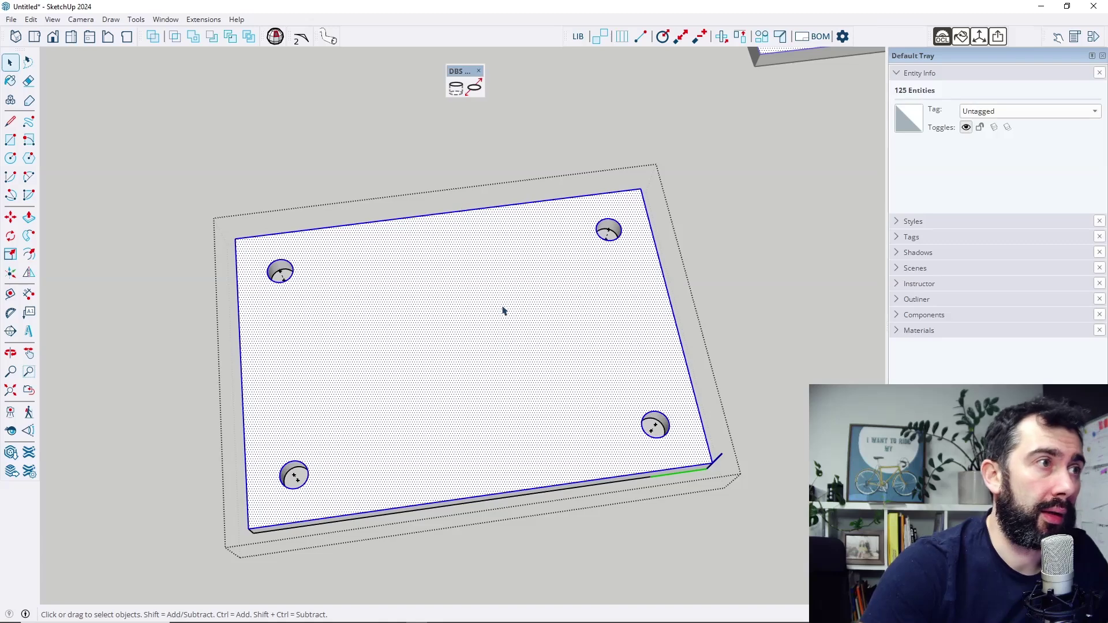
{"action": "key", "text": "ctrl+a"}
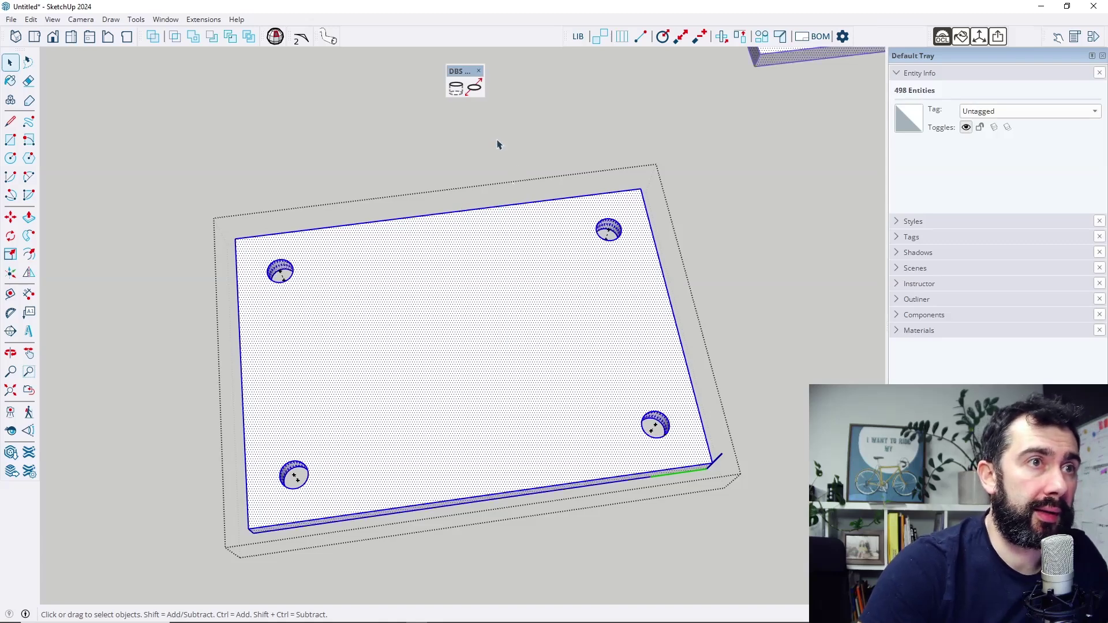
{"action": "left_click", "coordinate": [475, 89]}
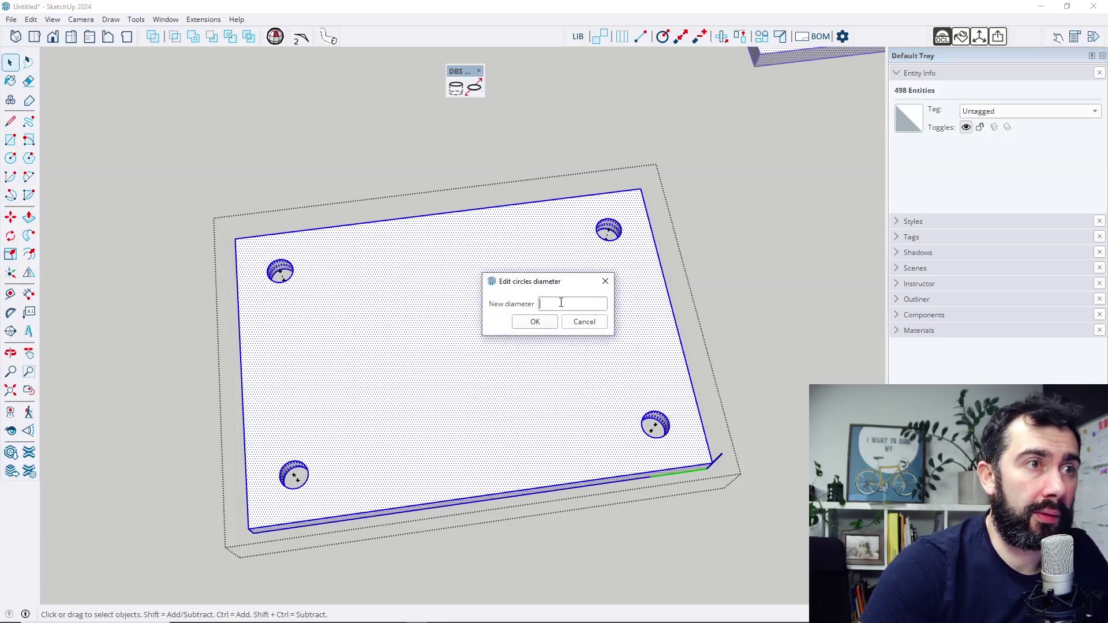
{"action": "type", "text": "50"}
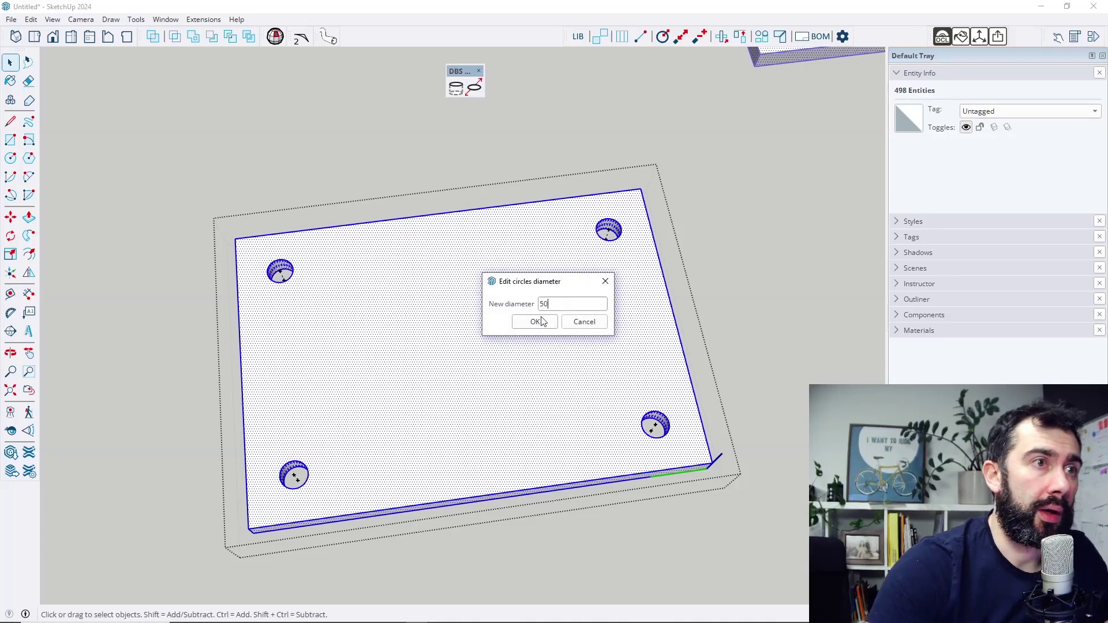
{"action": "type", "text": "mmn"}
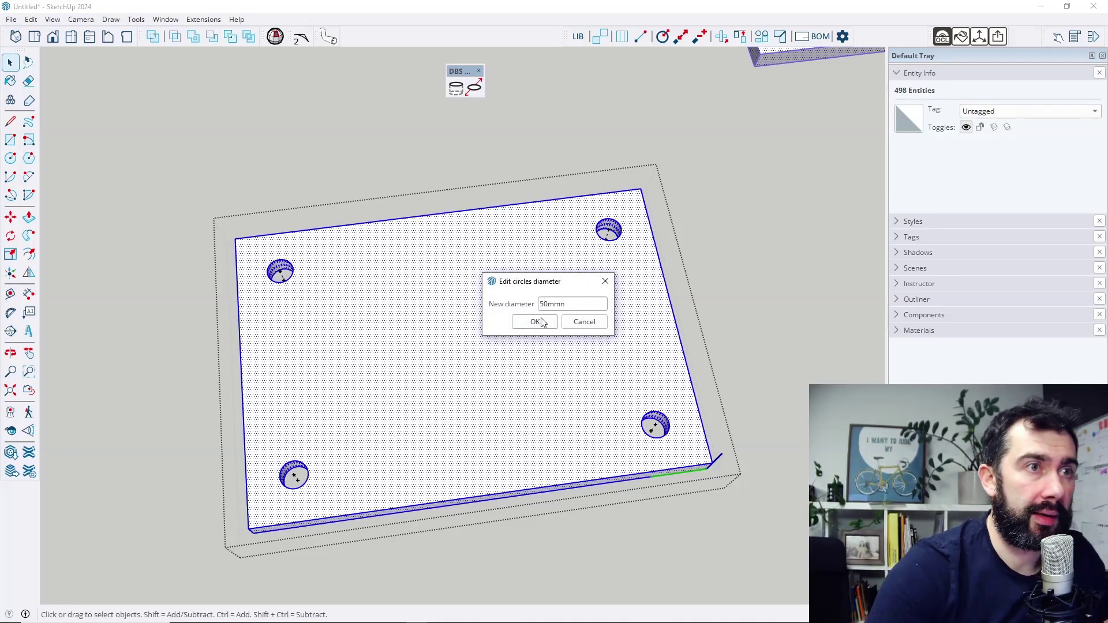
{"action": "left_click", "coordinate": [535, 317]}
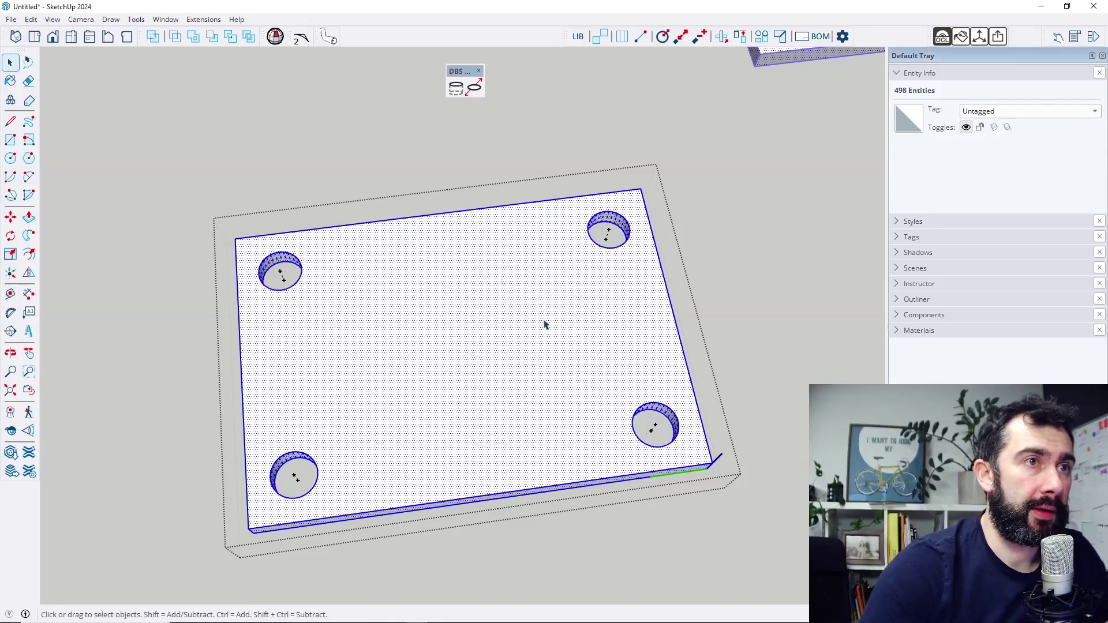
Step: Select two diagonally opposite corner holes inside the front board and give them a smaller diameter with Edit holes diameter
{"action": "left_click", "coordinate": [780, 302]}
{"action": "middle_click_drag", "start_coordinate": [779, 302], "coordinate": [424, 357]}
{"action": "double_click", "coordinate": [428, 358]}
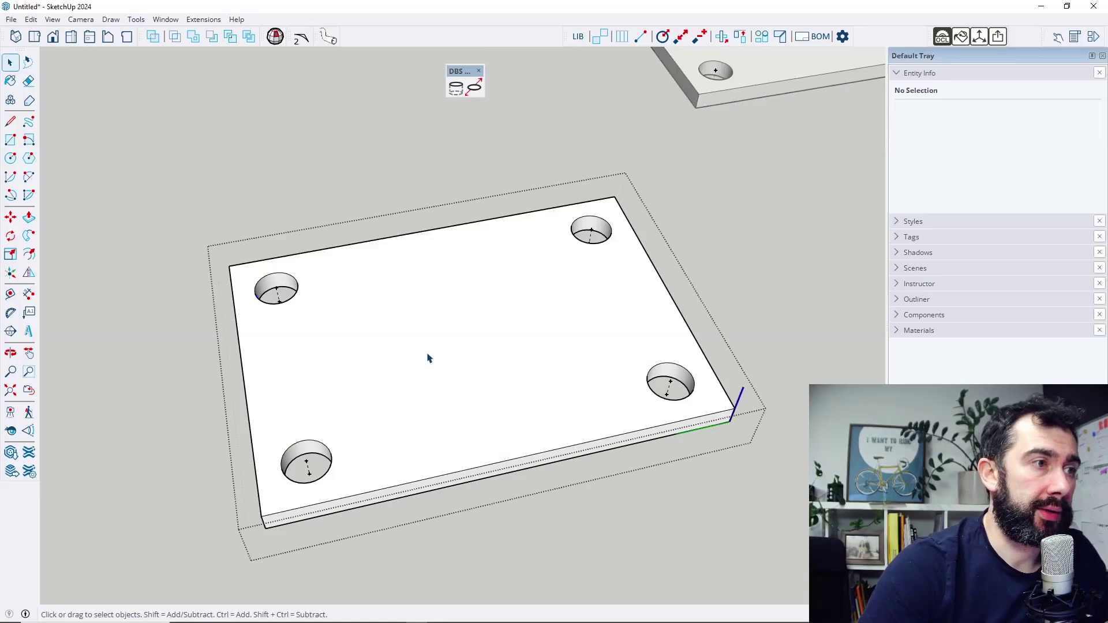
{"action": "left_click", "coordinate": [286, 286]}
{"action": "left_click", "coordinate": [689, 382], "text": "shift"}
{"action": "left_click", "coordinate": [474, 87]}
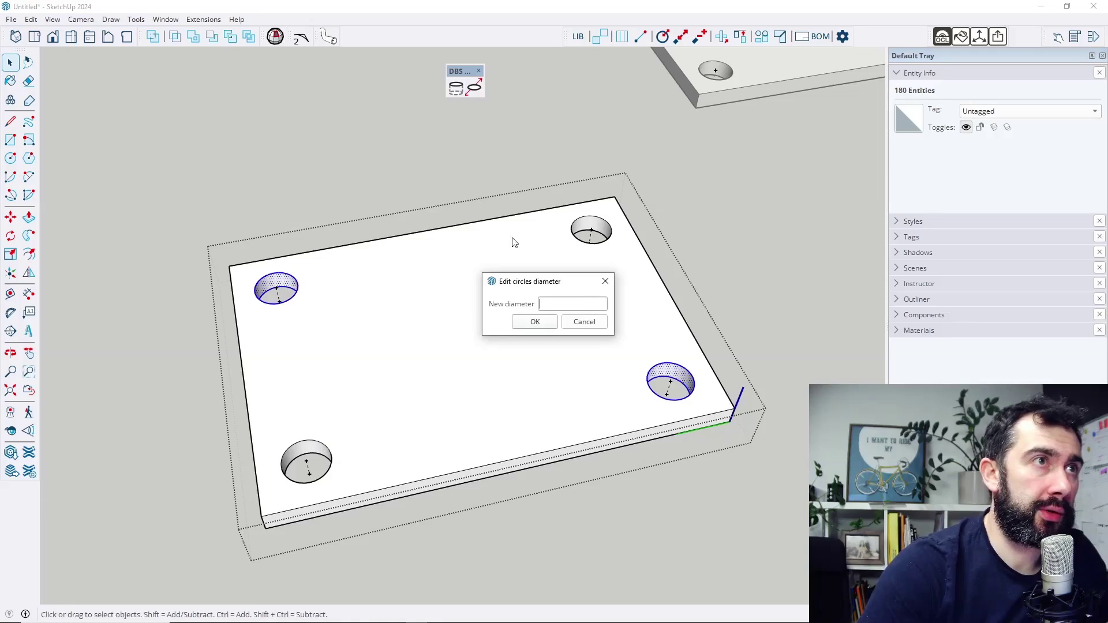
{"action": "type", "text": "10"}
{"action": "key", "text": "Return"}
{"action": "left_click", "coordinate": [399, 144]}
Step: Select the rear board copy and compare its holes with those of the front board
{"action": "scroll", "coordinate": [250, 390], "scroll_direction": "down", "scroll_amount": 4}
{"action": "middle_click_drag", "start_coordinate": [331, 445], "coordinate": [324, 451]}
{"action": "left_click", "coordinate": [601, 166]}
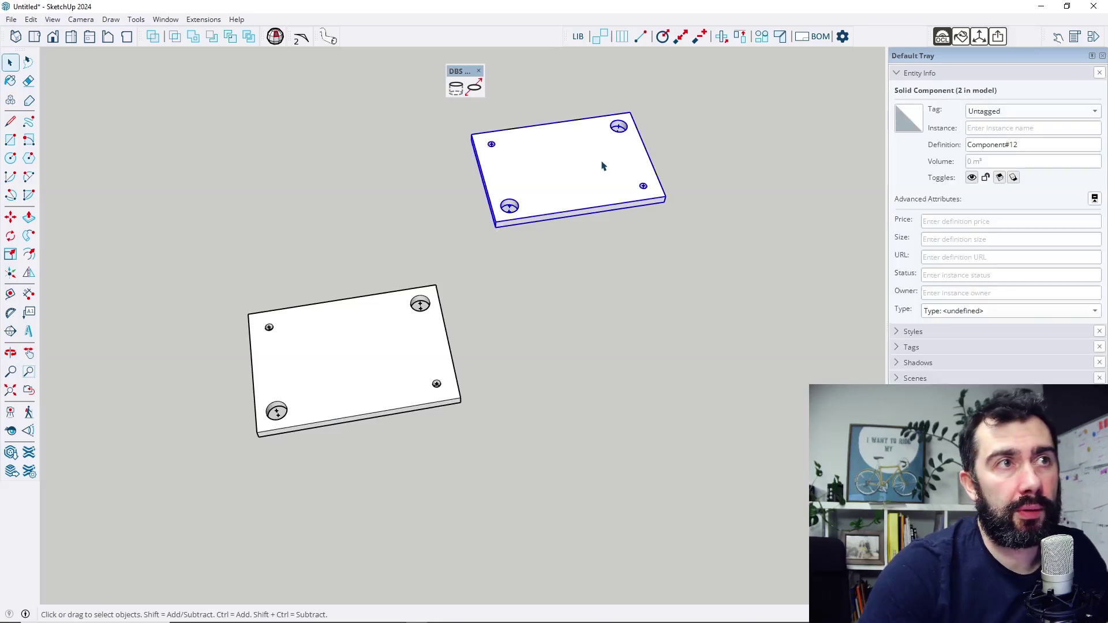
{"action": "scroll", "coordinate": [206, 408], "scroll_direction": "up", "scroll_amount": 2}
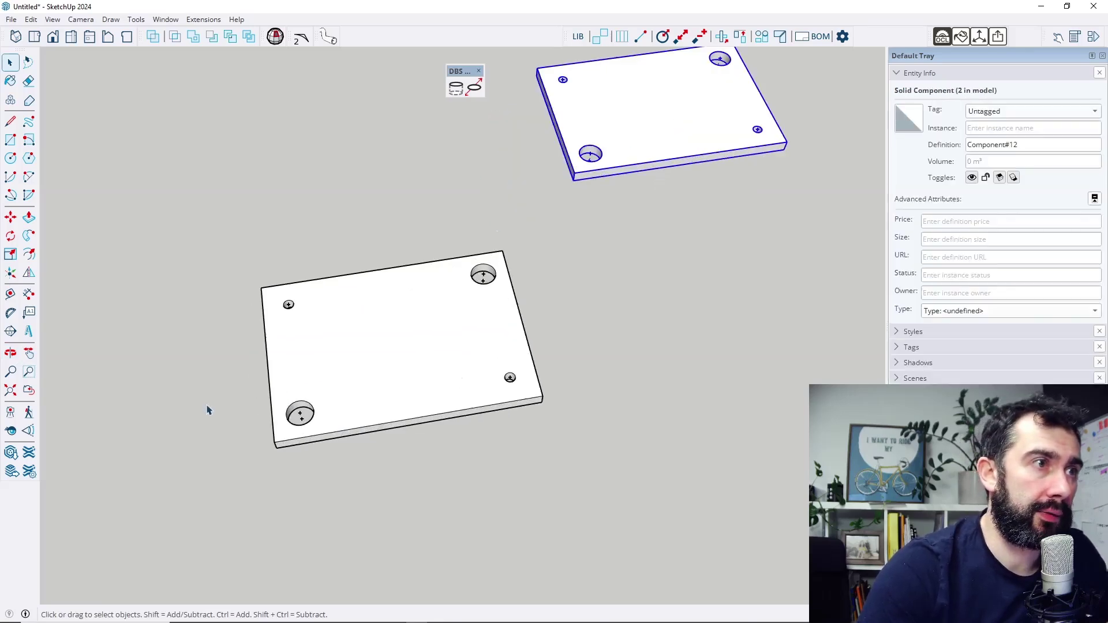
Step: Taper the front board's holes by giving the small holes' upper circles and the large holes' lower circles one common diameter
{"action": "scroll", "coordinate": [270, 322], "scroll_direction": "up", "scroll_amount": 2}
{"action": "middle_click_drag", "start_coordinate": [270, 322], "coordinate": [367, 412]}
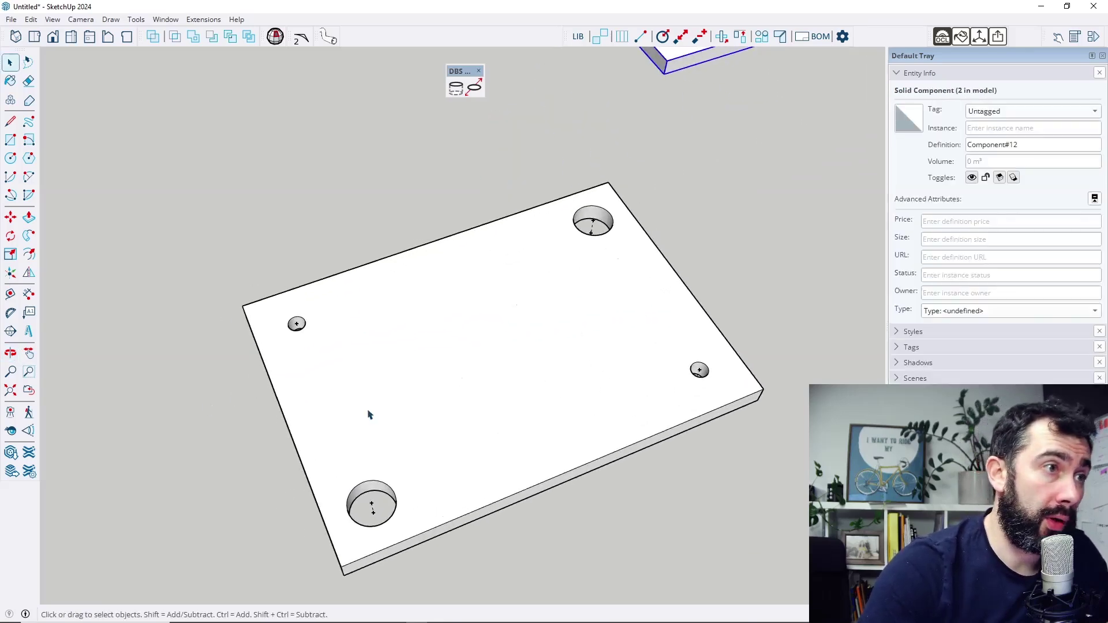
{"action": "scroll", "coordinate": [324, 330], "scroll_direction": "up", "scroll_amount": 2}
{"action": "scroll", "coordinate": [292, 320], "scroll_direction": "down", "scroll_amount": 1}
{"action": "double_click", "coordinate": [527, 364]}
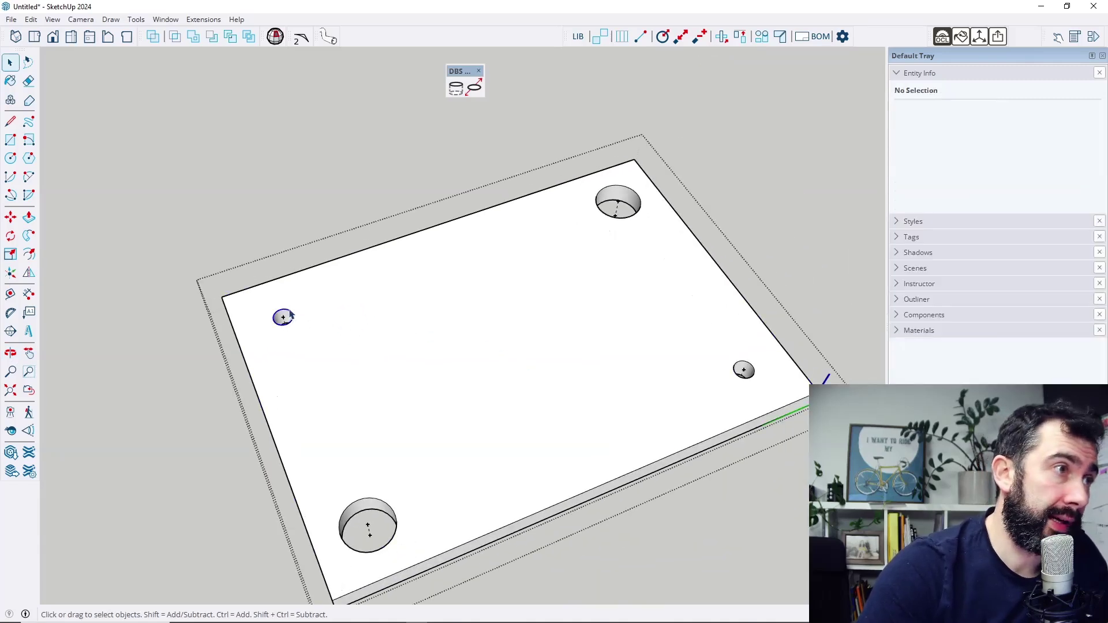
{"action": "left_click", "coordinate": [290, 315]}
{"action": "left_click", "coordinate": [752, 369], "text": "ctrl"}
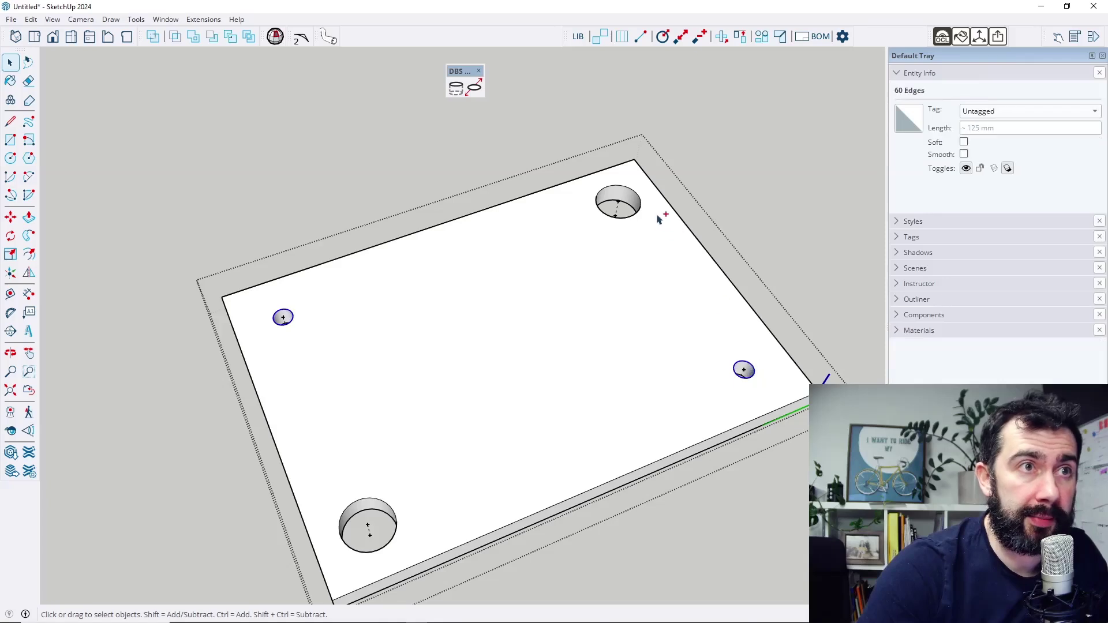
{"action": "left_click", "coordinate": [632, 209], "text": "ctrl"}
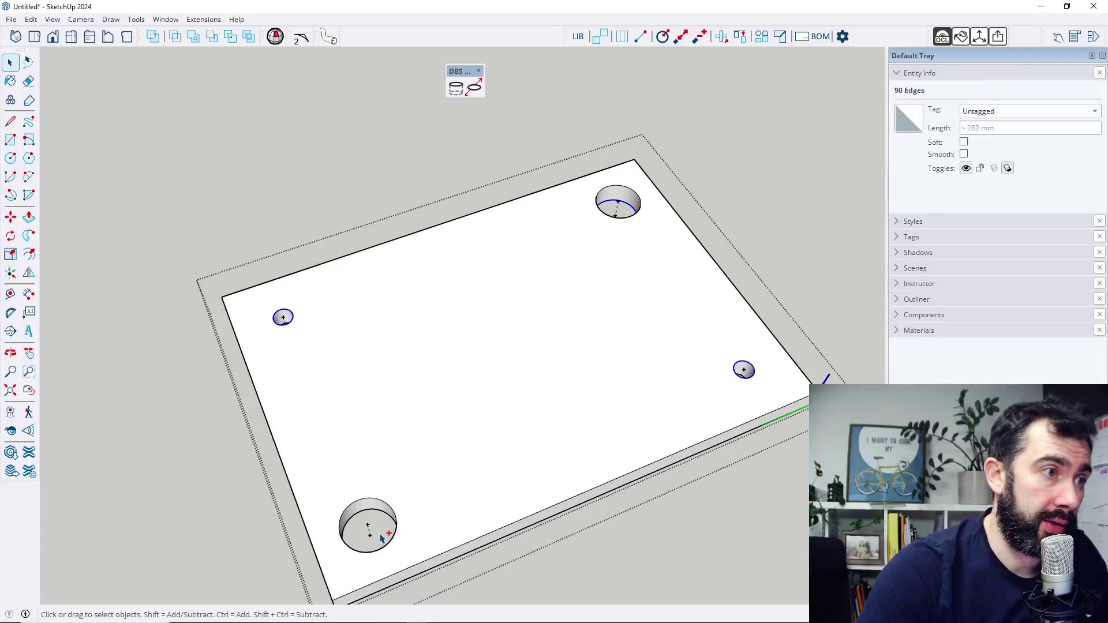
{"action": "left_click", "coordinate": [390, 518], "text": "ctrl"}
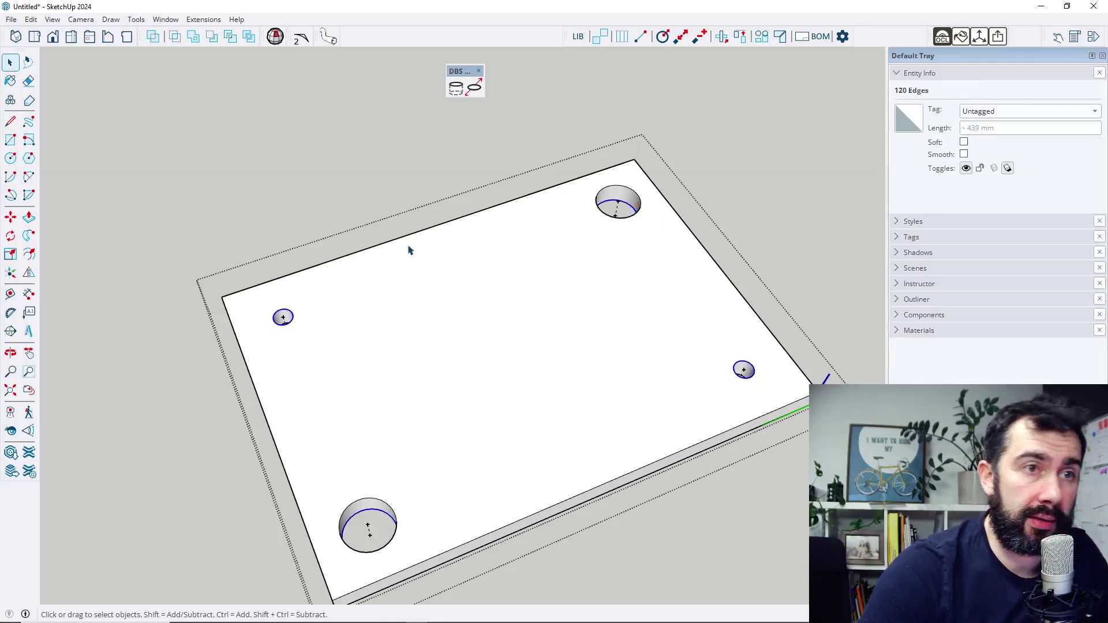
{"action": "left_click", "coordinate": [475, 87]}
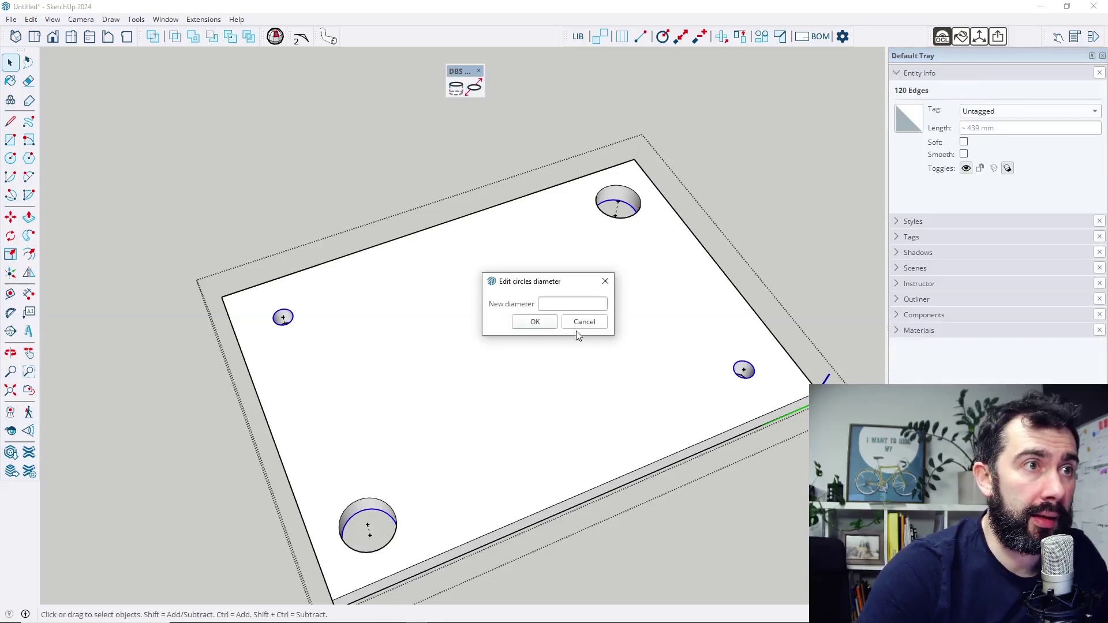
{"action": "key", "text": "Return"}
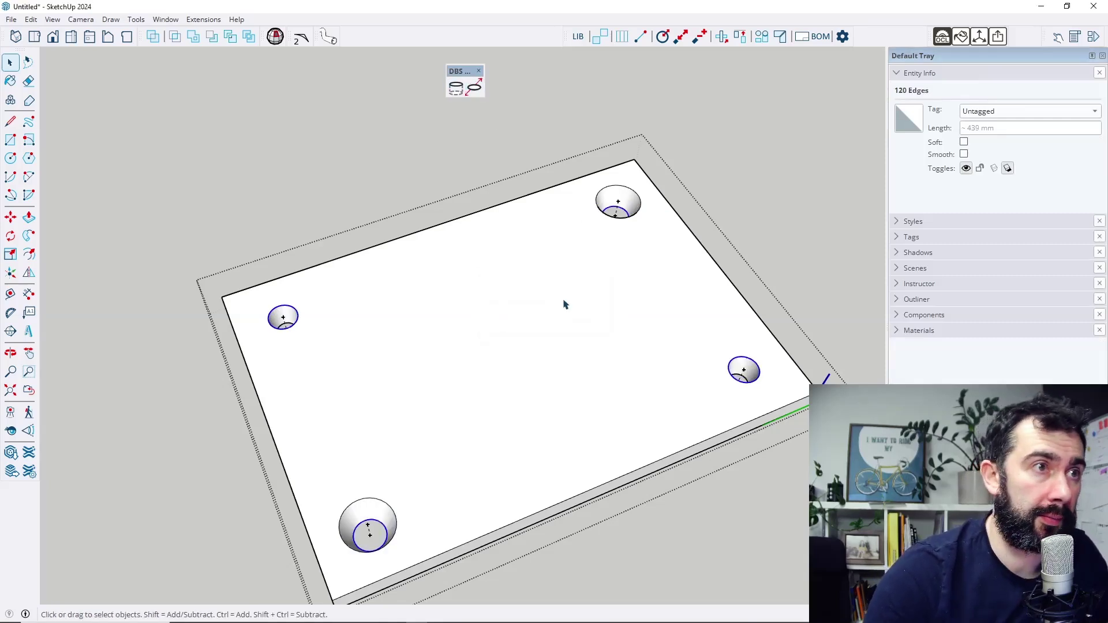
{"action": "middle_click_drag", "start_coordinate": [808, 246], "coordinate": [297, 337]}
{"action": "scroll", "coordinate": [257, 262], "scroll_direction": "down", "scroll_amount": 5}
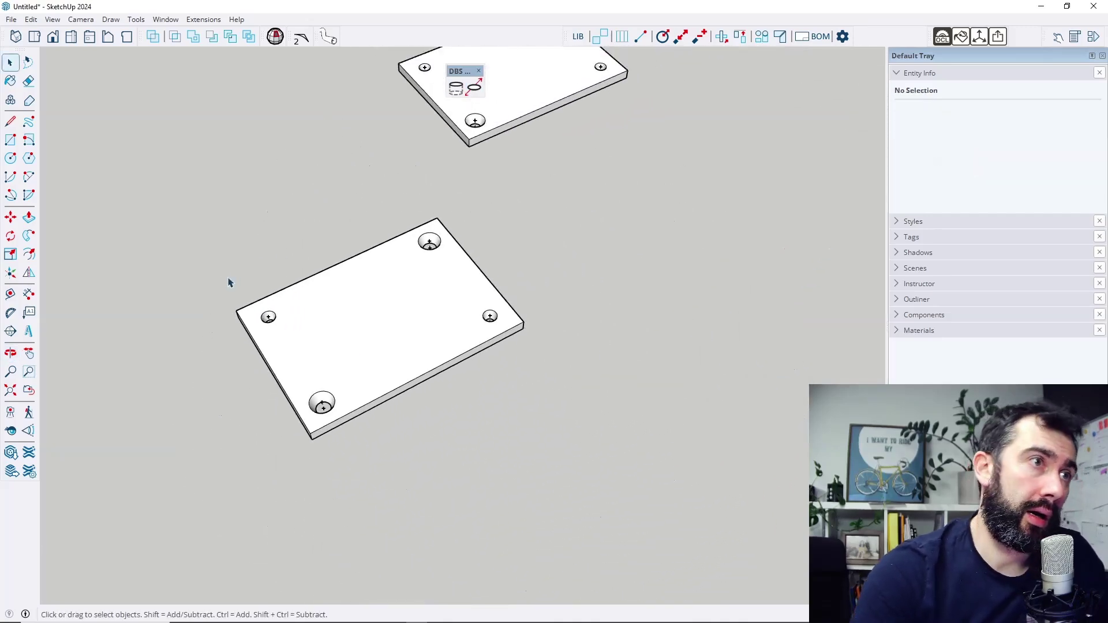
{"action": "scroll", "coordinate": [202, 289], "scroll_direction": "down", "scroll_amount": 1}
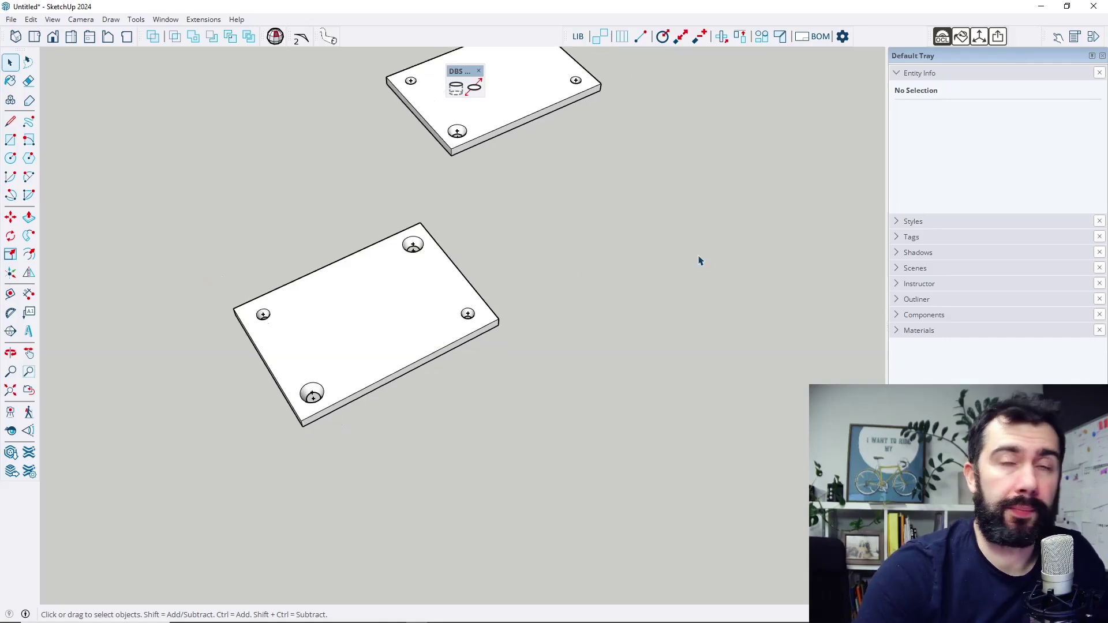
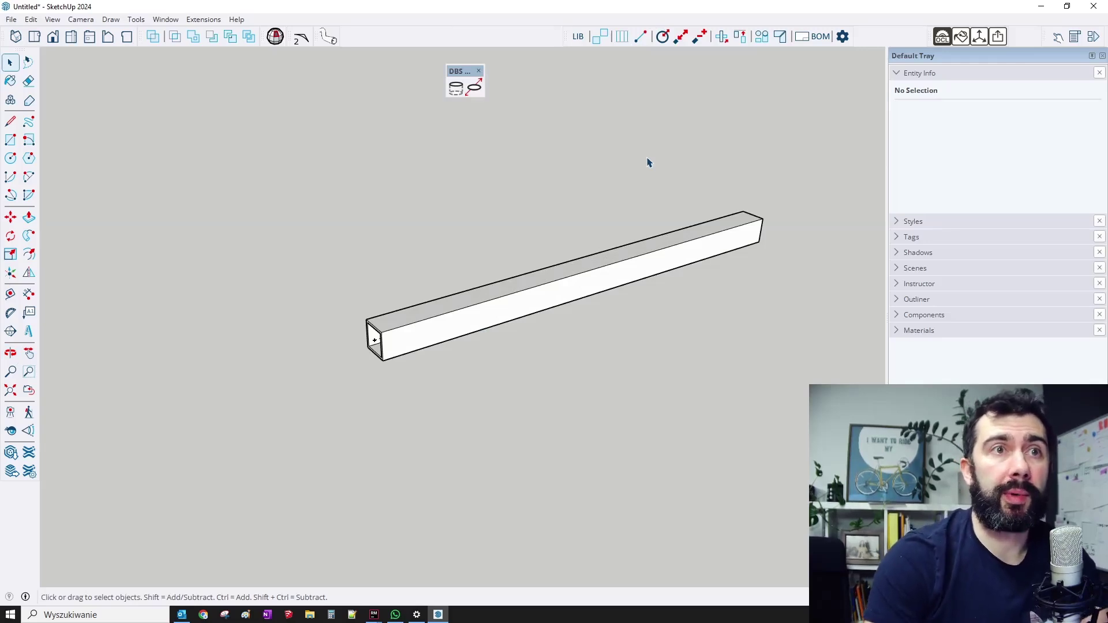
Step: Cut three 20 mm holes with 30 mm tool depth and 30 segments in a row near the square tube's front end
{"action": "middle_click_drag", "start_coordinate": [368, 333], "coordinate": [439, 347]}
{"action": "scroll", "coordinate": [448, 339], "scroll_direction": "up", "scroll_amount": 1}
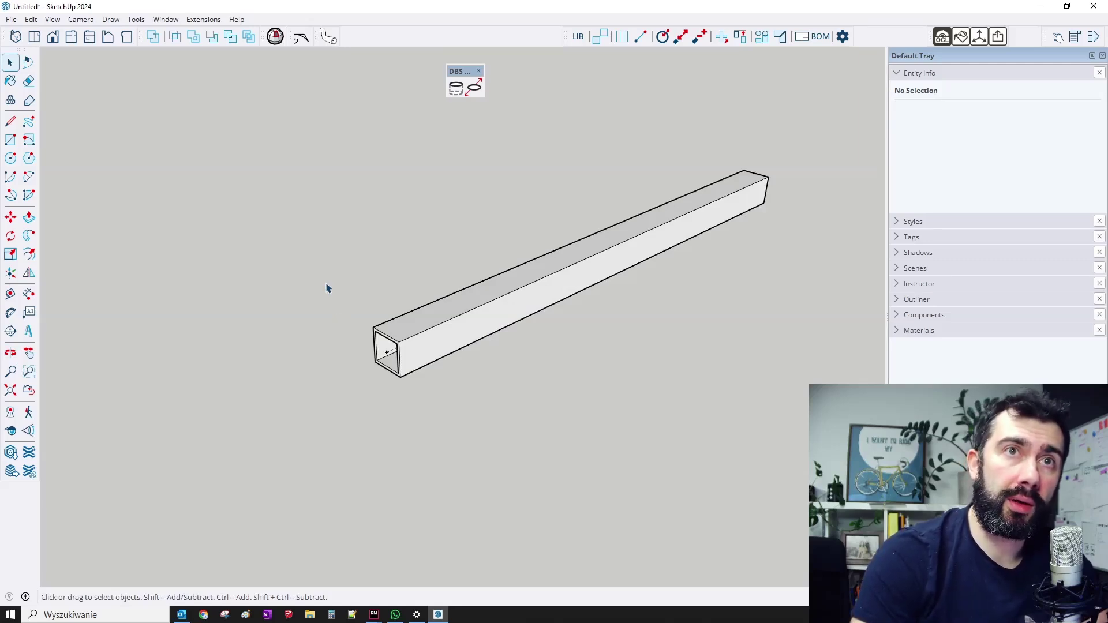
{"action": "middle_click_drag", "start_coordinate": [380, 335], "coordinate": [416, 365]}
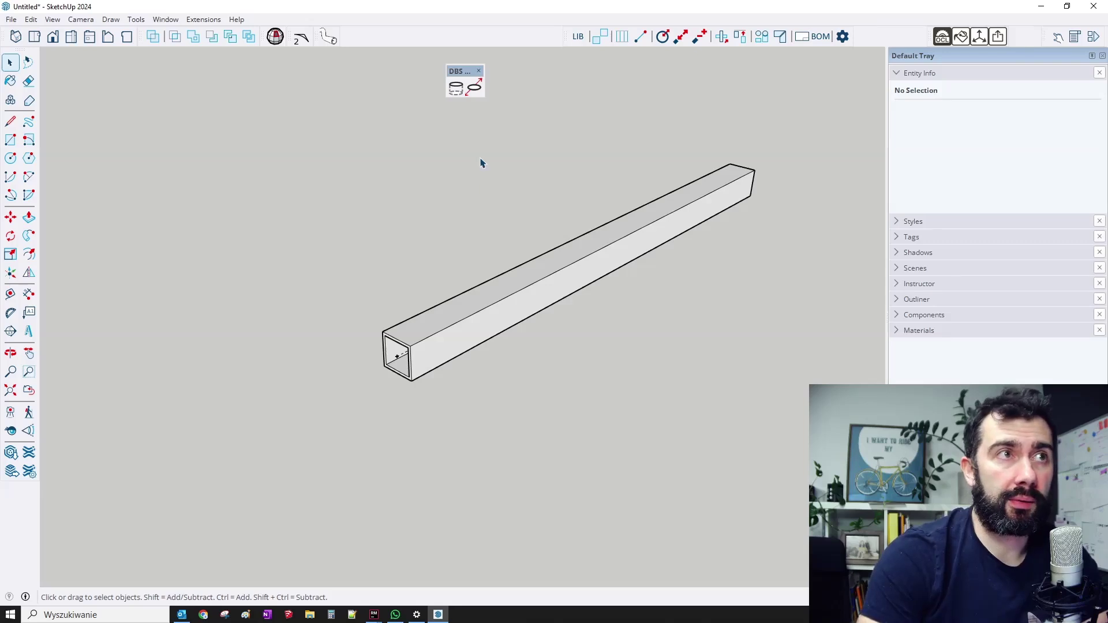
{"action": "left_click", "coordinate": [456, 88]}
{"action": "scroll", "coordinate": [418, 336], "scroll_direction": "up", "scroll_amount": 5}
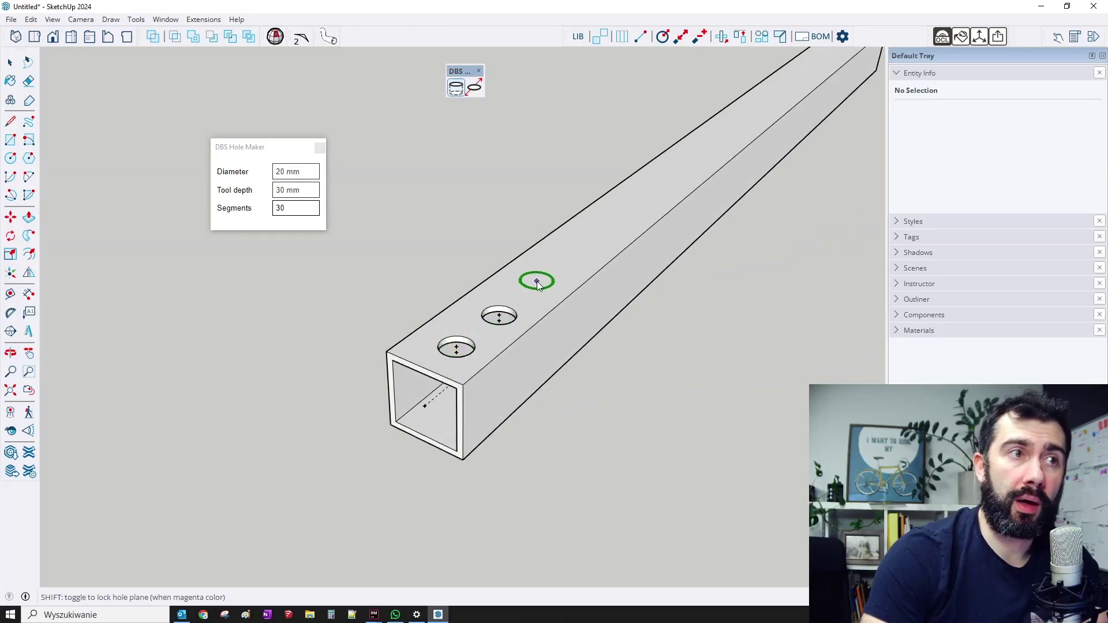
{"action": "key", "text": "space"}
Step: Generate the DBS MetalFab report for the drilled tube, review it and close it
{"action": "scroll", "coordinate": [312, 323], "scroll_direction": "down", "scroll_amount": 4}
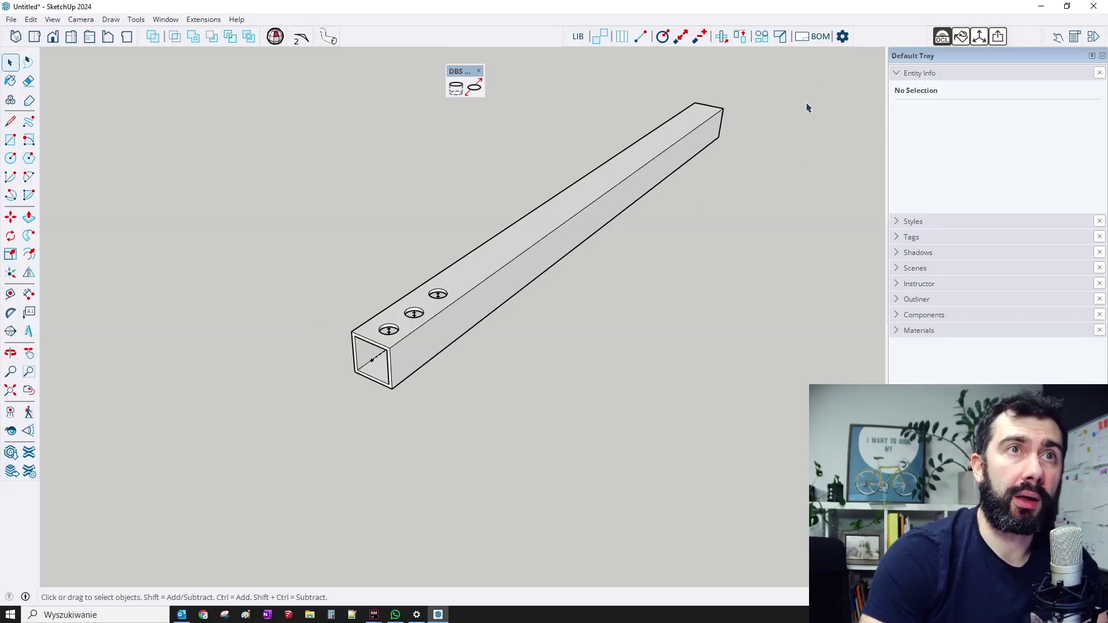
{"action": "left_click", "coordinate": [820, 38]}
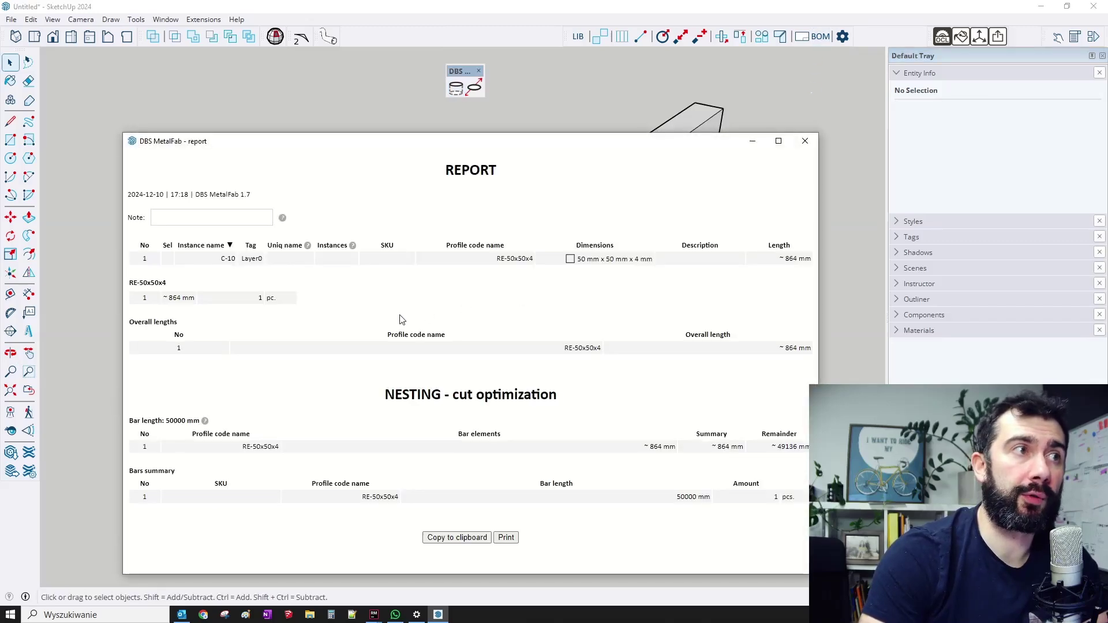
{"action": "left_click", "coordinate": [805, 141]}
Step: Select all geometry inside the tube and change the diameter of all its holes to 10 mm
{"action": "mouse_move", "coordinate": [491, 310]}
{"action": "middle_mouse_down"}
{"action": "mouse_move", "coordinate": [591, 324]}
{"action": "mouse_move", "coordinate": [522, 331]}
{"action": "mouse_move", "coordinate": [608, 369]}
{"action": "mouse_move", "coordinate": [549, 381]}
{"action": "mouse_move", "coordinate": [477, 317]}
{"action": "middle_mouse_up"}
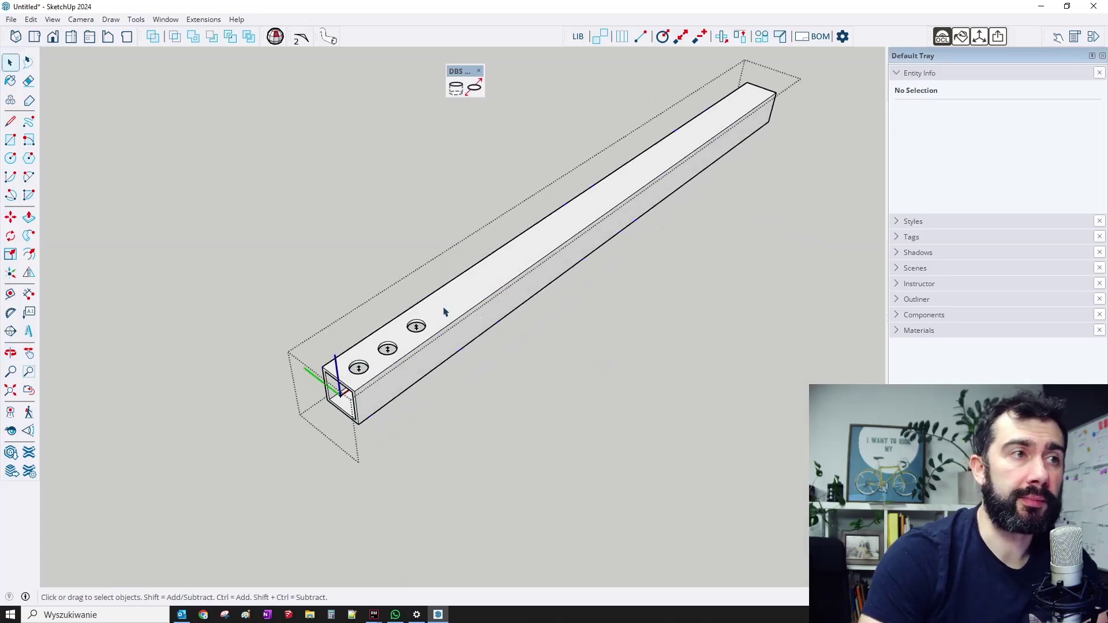
{"action": "triple_click", "coordinate": [457, 317]}
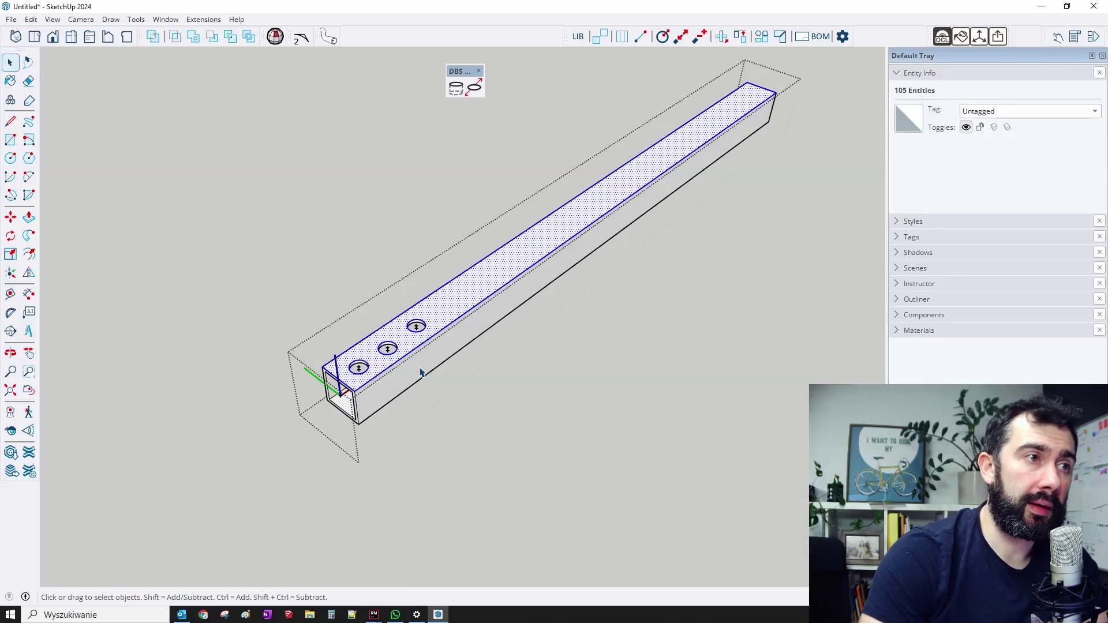
{"action": "scroll", "coordinate": [381, 373], "scroll_direction": "up", "scroll_amount": 3}
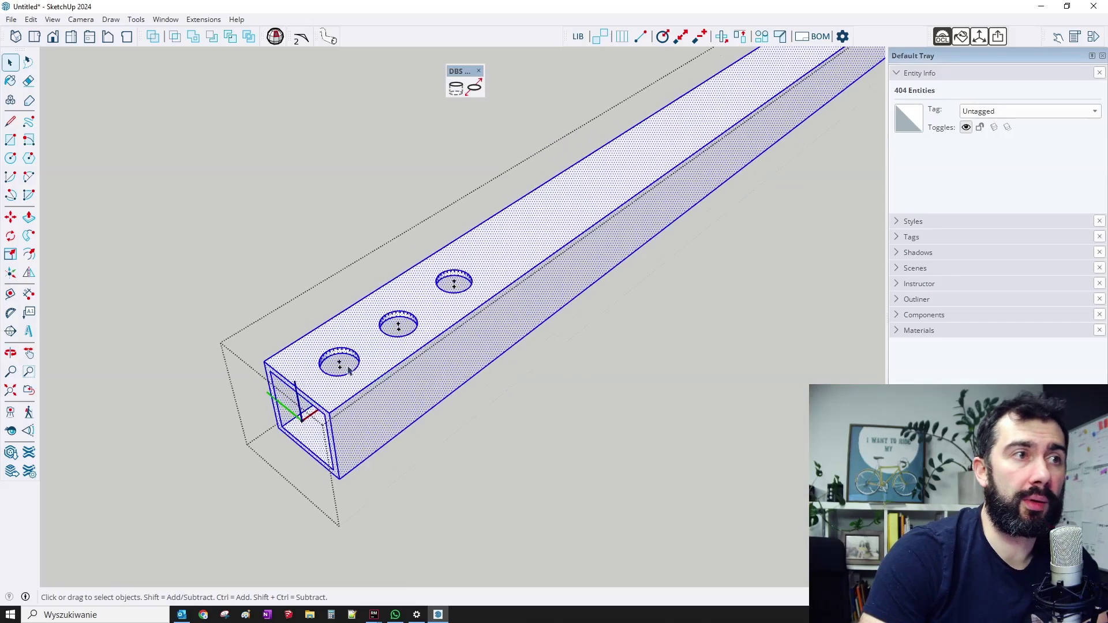
{"action": "left_click", "coordinate": [474, 87]}
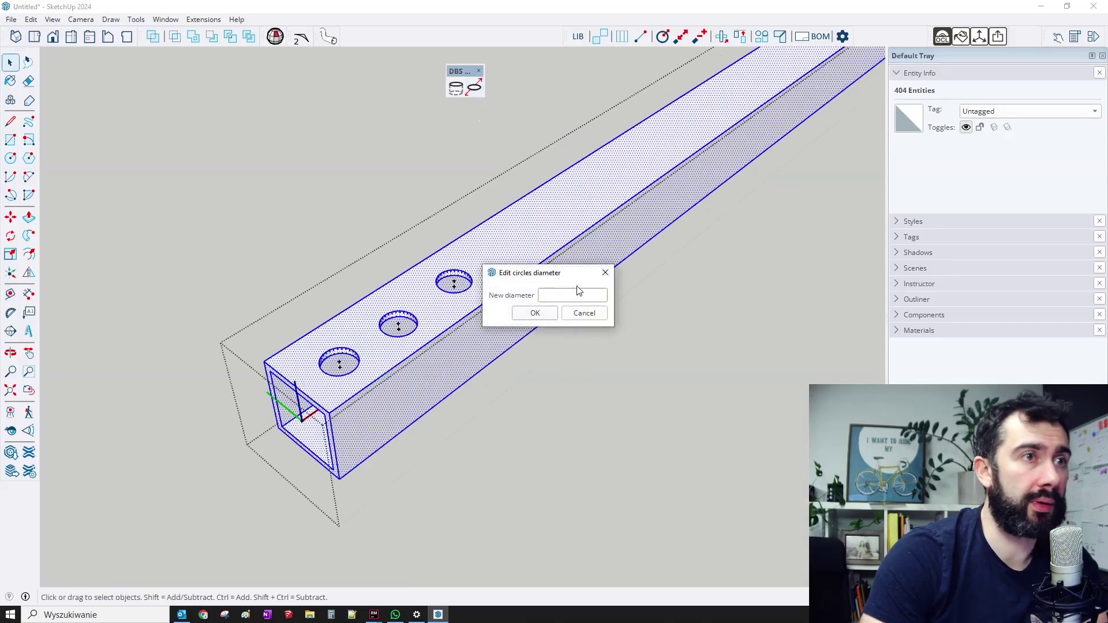
{"action": "type", "text": "10"}
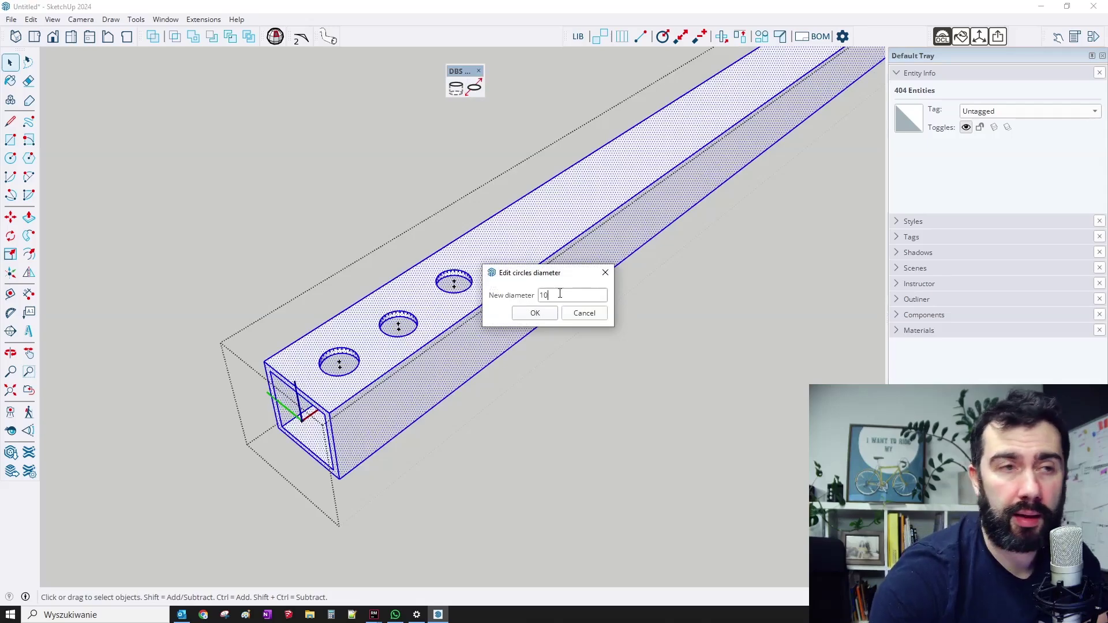
{"action": "key", "text": "Return"}
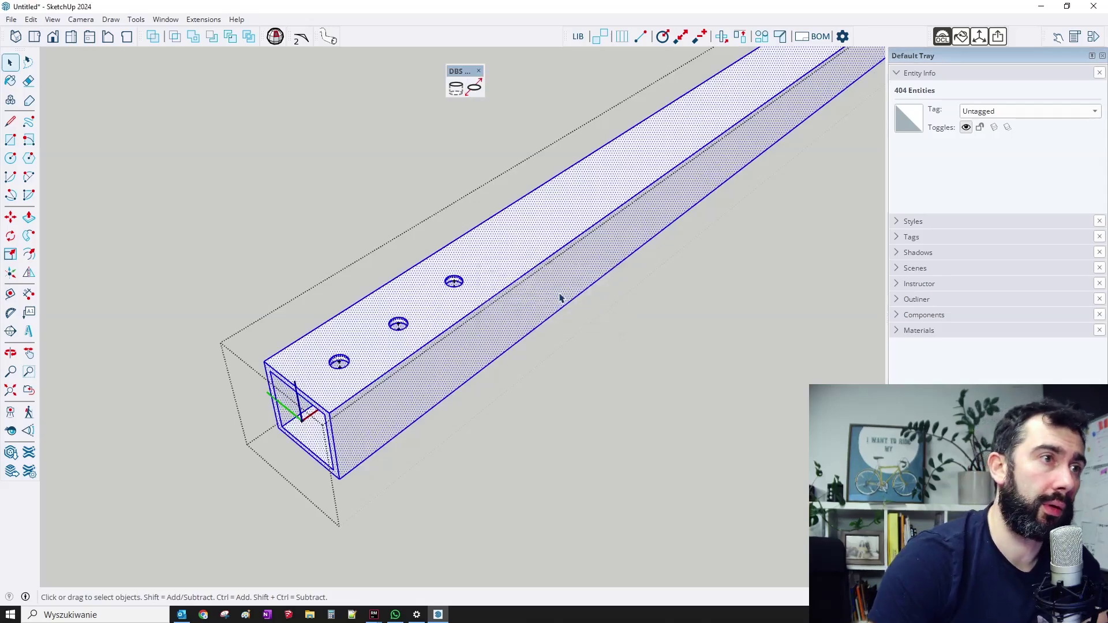
Step: Select only the middle of the tube's three holes and change its diameter with Edit holes diameter
{"action": "left_click", "coordinate": [396, 334]}
{"action": "double_click", "coordinate": [397, 328]}
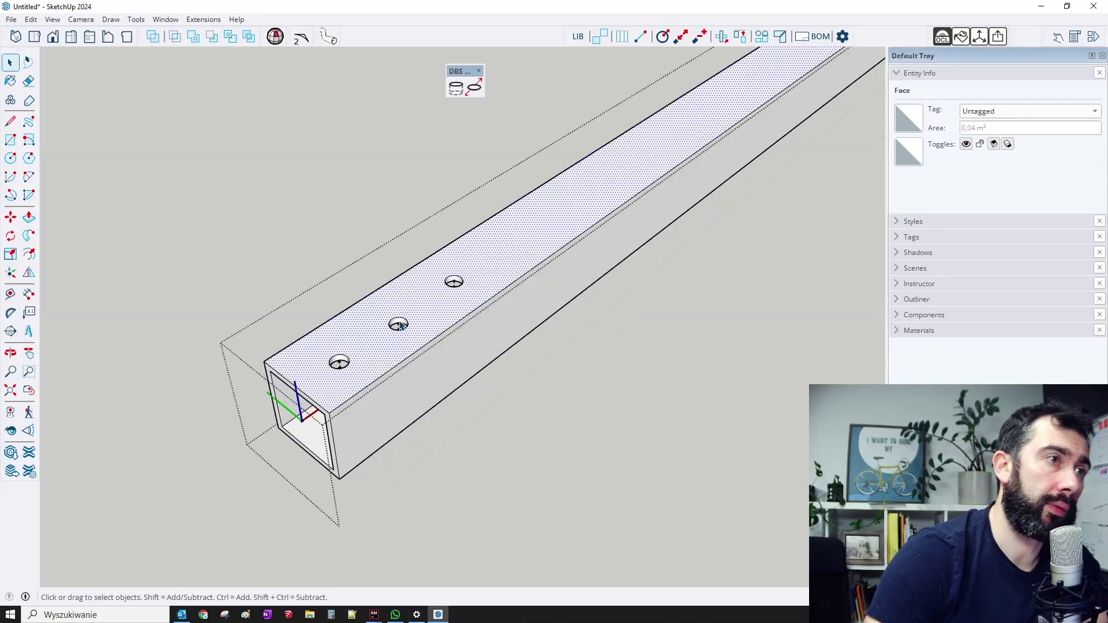
{"action": "left_click", "coordinate": [474, 88]}
{"action": "type", "text": "10"}
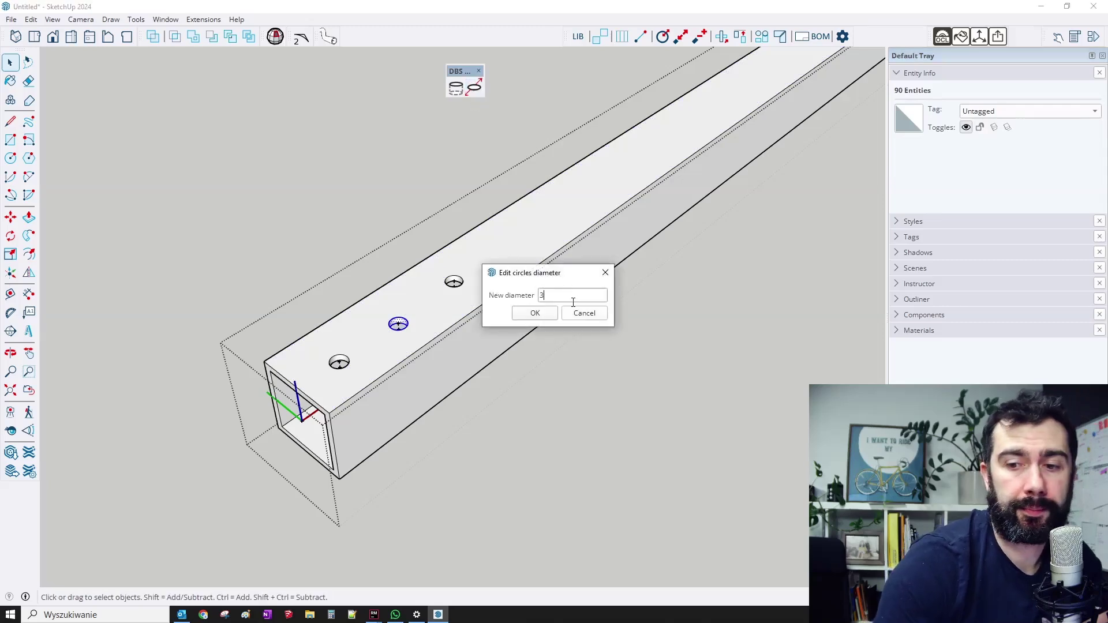
{"action": "key", "text": "Return"}
{"action": "left_click", "coordinate": [594, 399]}
{"action": "middle_click_drag", "start_coordinate": [595, 399], "coordinate": [733, 310]}
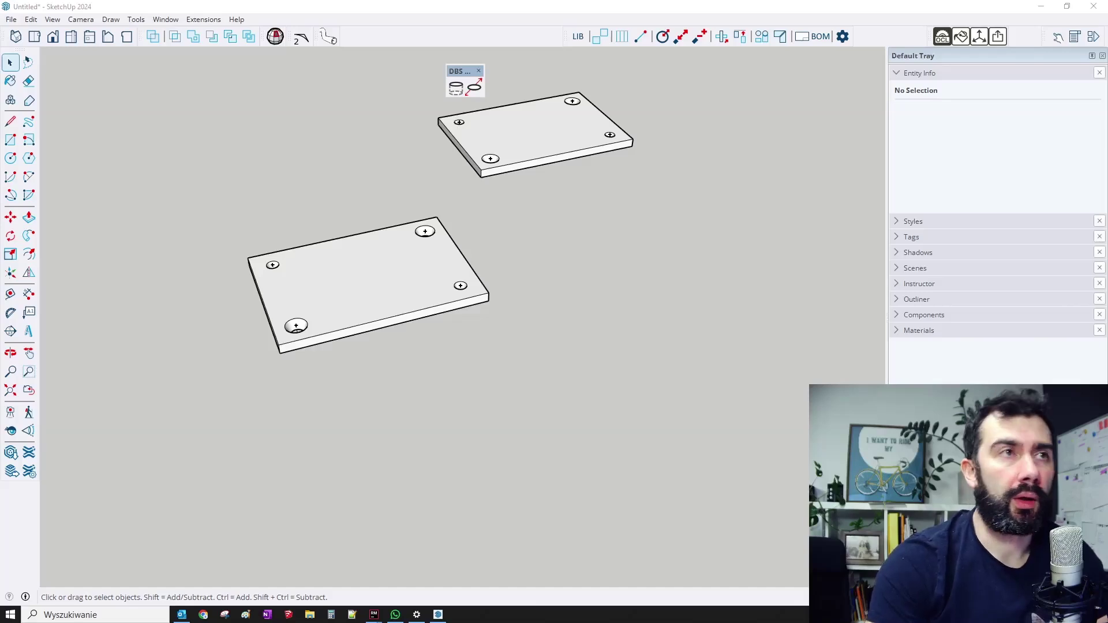
Step: Run the DBS Hole Maker extension's update check and close the update and installation dialogs
{"action": "left_click", "coordinate": [211, 22]}
{"action": "mouse_move", "coordinate": [257, 119]}
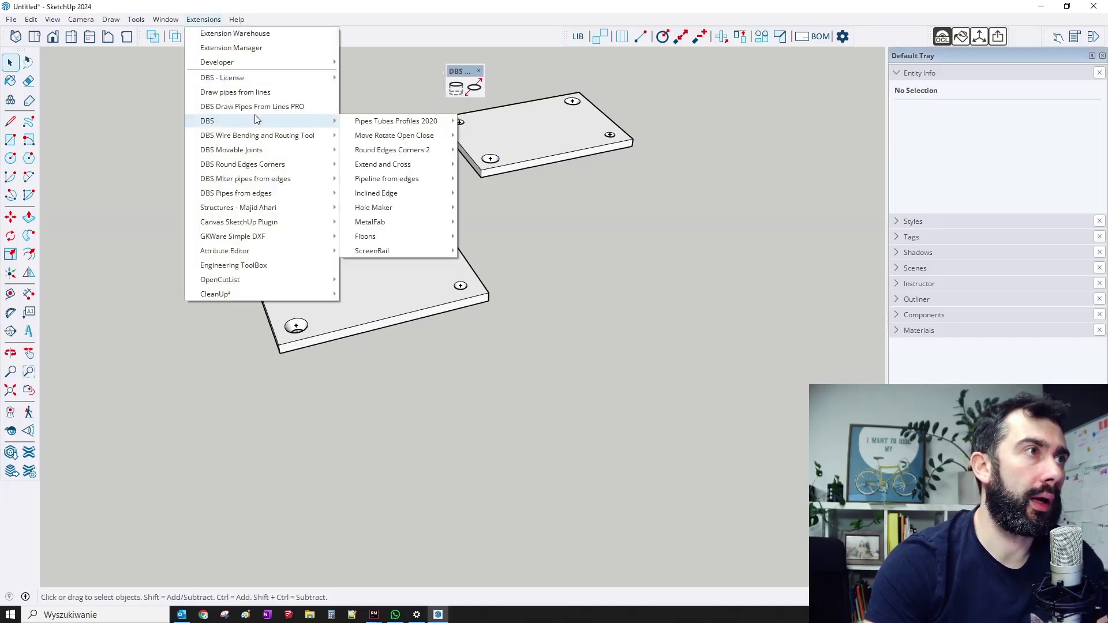
{"action": "mouse_move", "coordinate": [396, 203]}
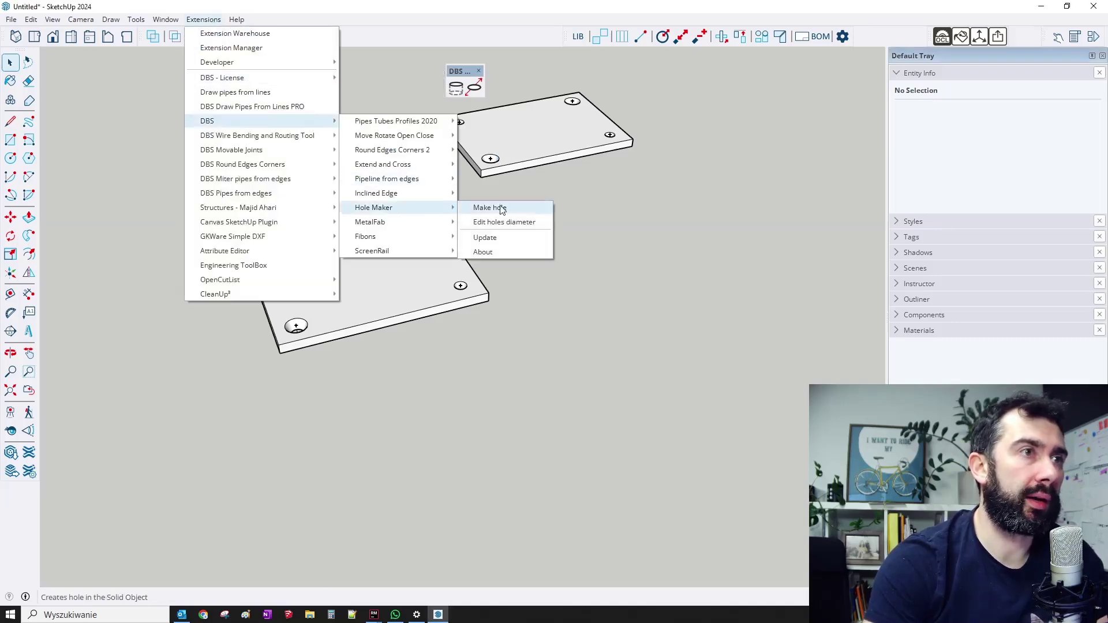
{"action": "left_click", "coordinate": [515, 239]}
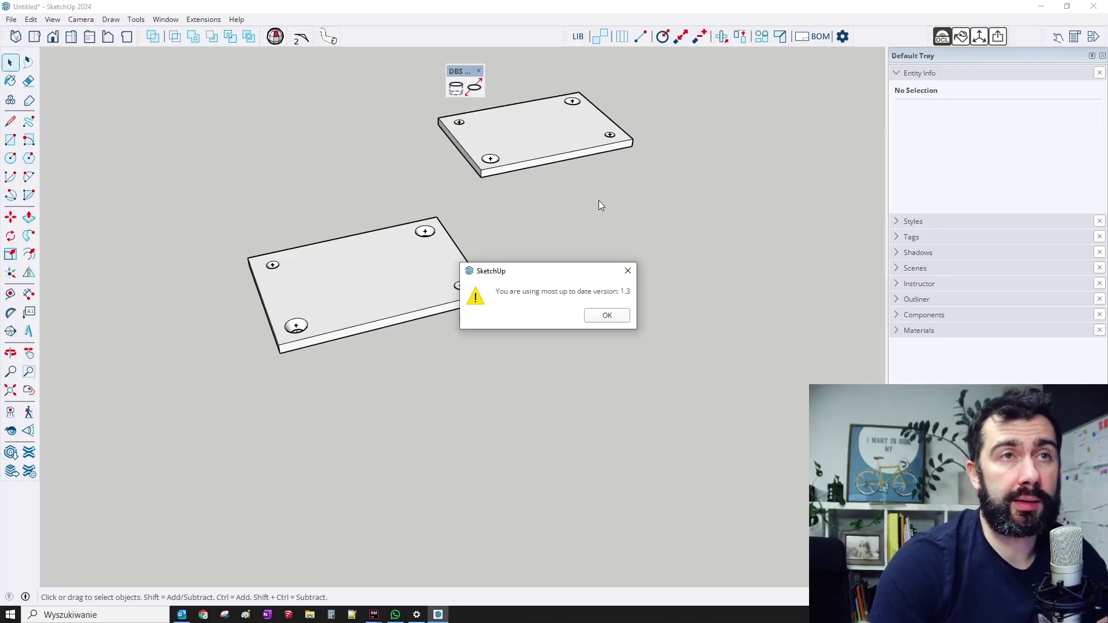
{"action": "left_click", "coordinate": [629, 271]}
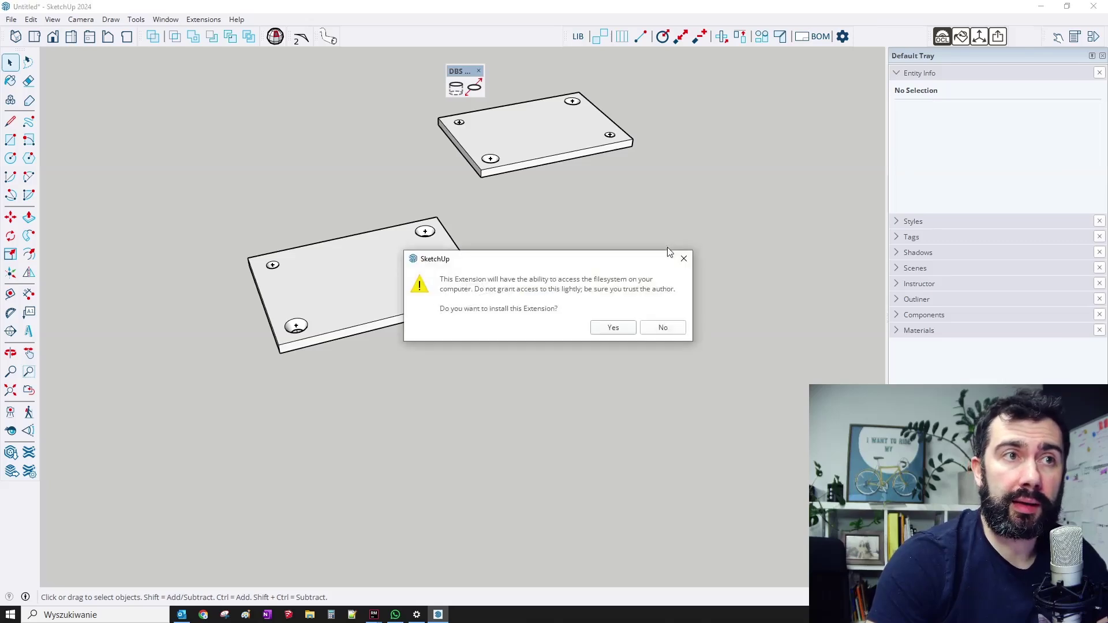
{"action": "key", "text": "Return"}
{"action": "left_click", "coordinate": [627, 271]}
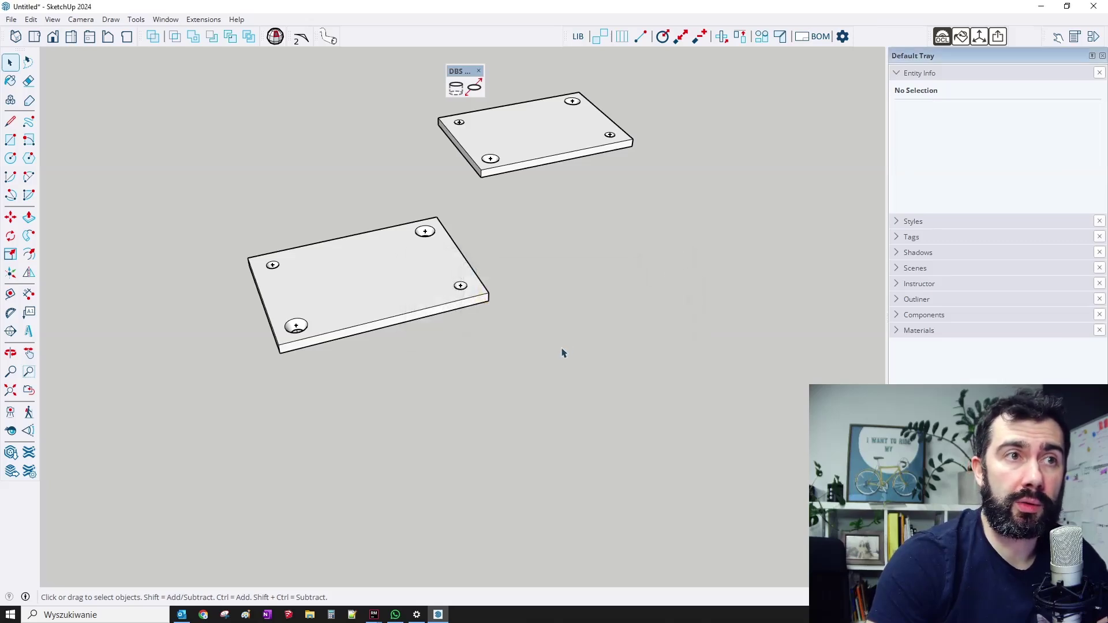